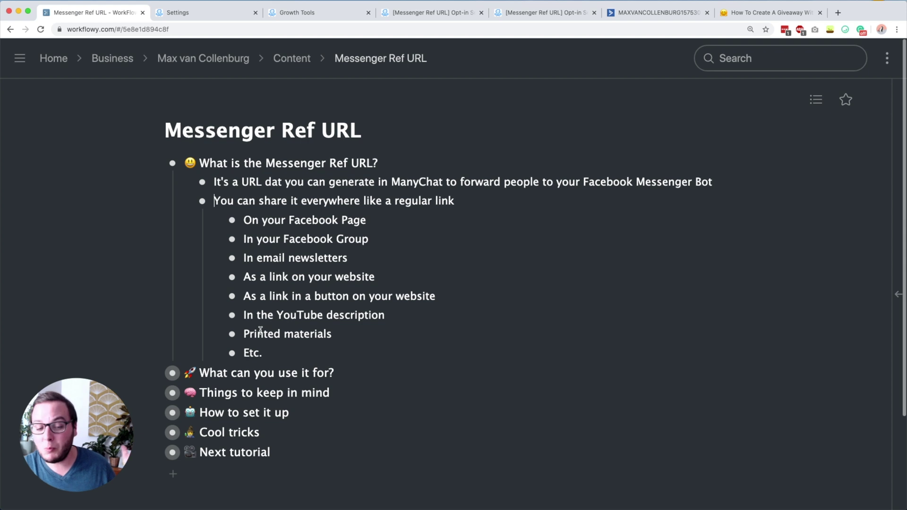
Step: Expand 'What can you use it for?' and highlight its first use case, the email list
scroll(260, 331, "down", 2)
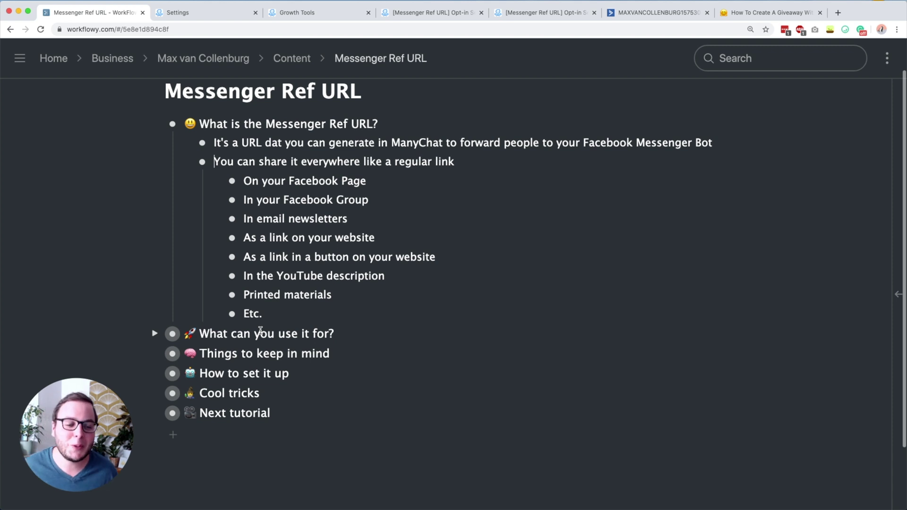
triple_click(209, 332)
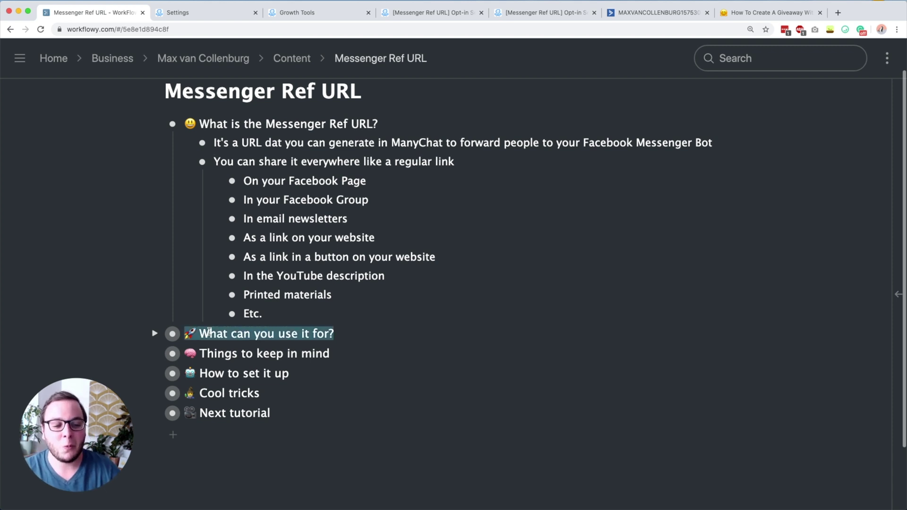
left_click(155, 334)
scroll(307, 344, "down", 2)
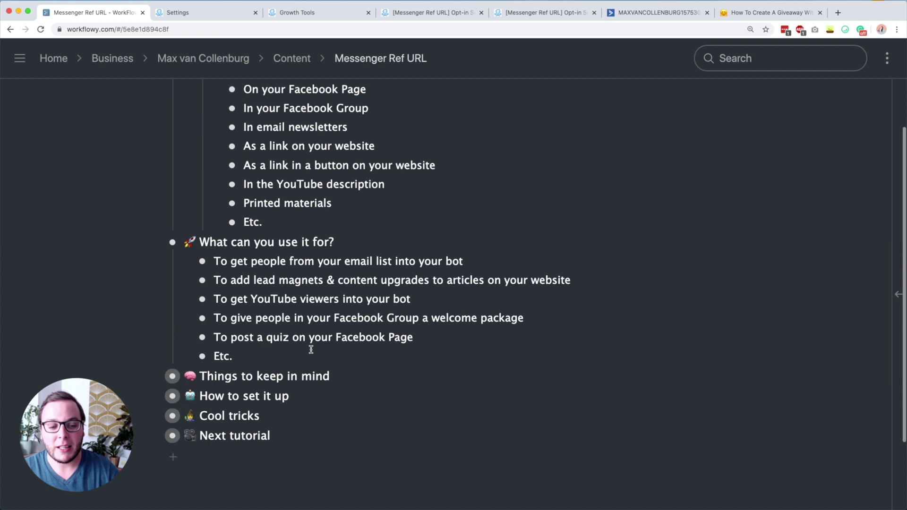
triple_click(238, 264)
left_click(239, 263)
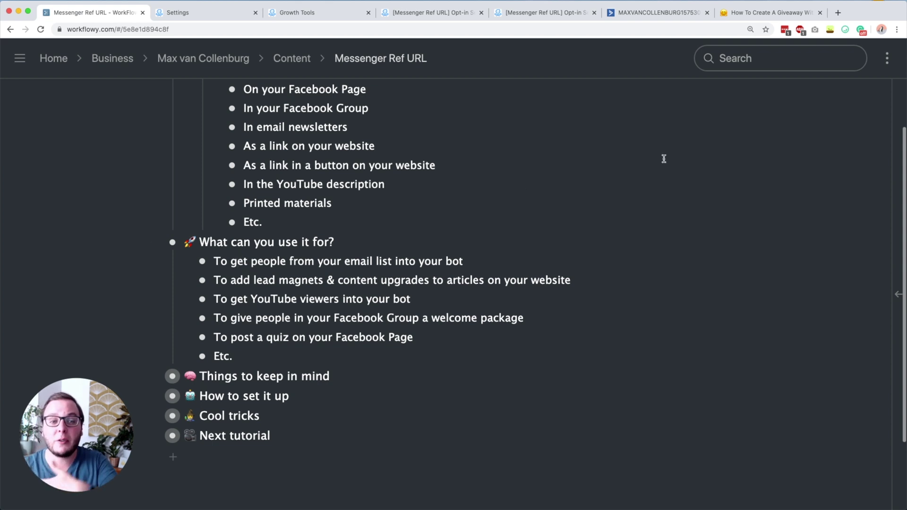
Step: Show the How To Create A Giveaway With ManyChat article, then go back to the Messenger Ref URL outline
left_click(761, 17)
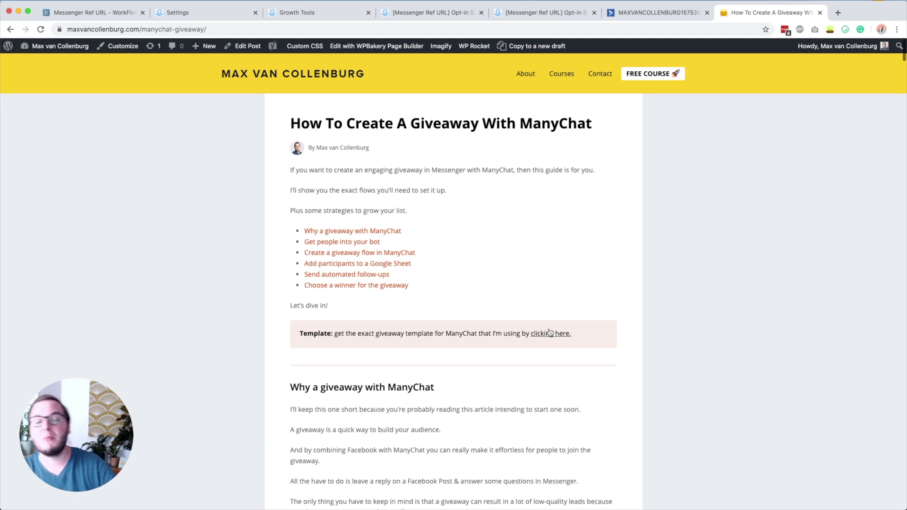
left_click(97, 12)
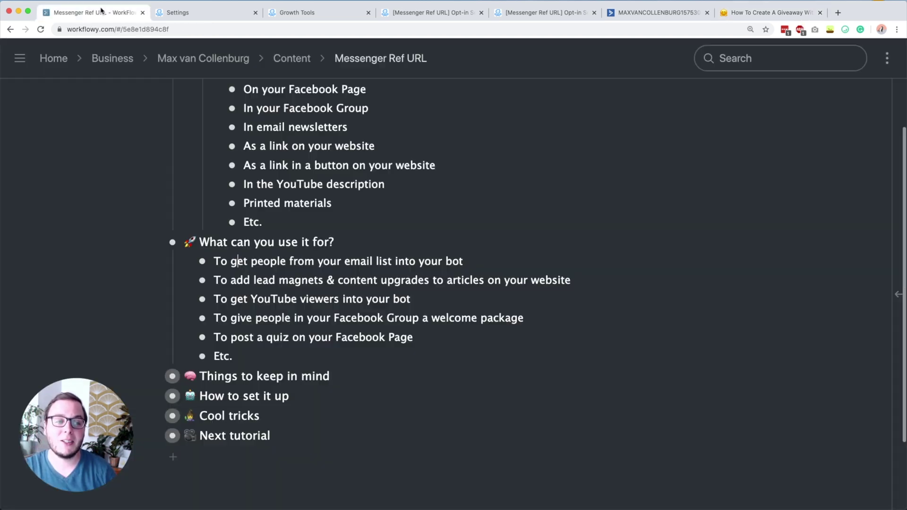
Step: Highlight the YouTube viewers, Facebook Group welcome package and post-a-quiz use cases in turn
triple_click(253, 299)
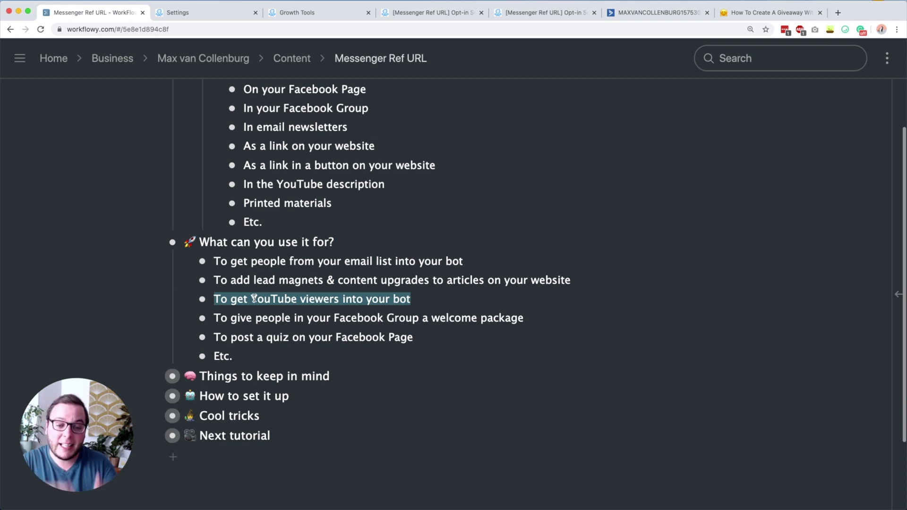
left_click_drag(241, 318, 337, 313)
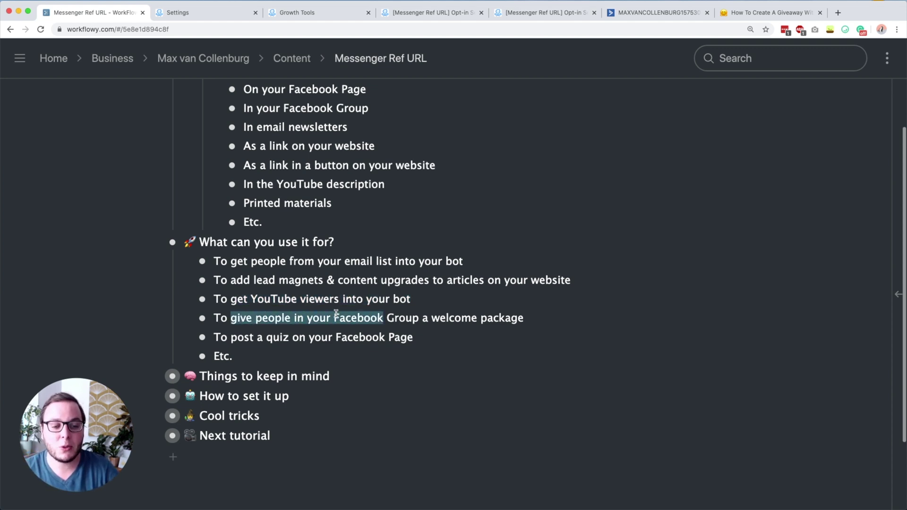
left_click(367, 315)
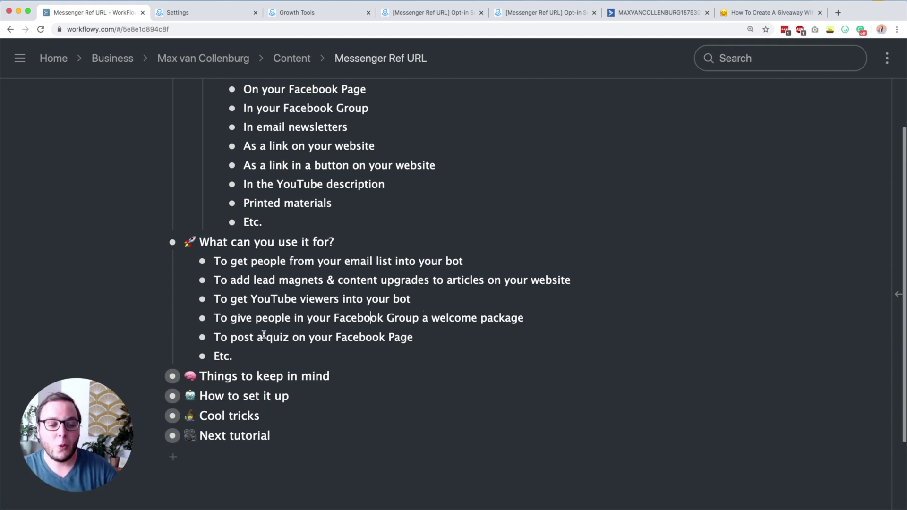
left_click_drag(240, 338, 277, 337)
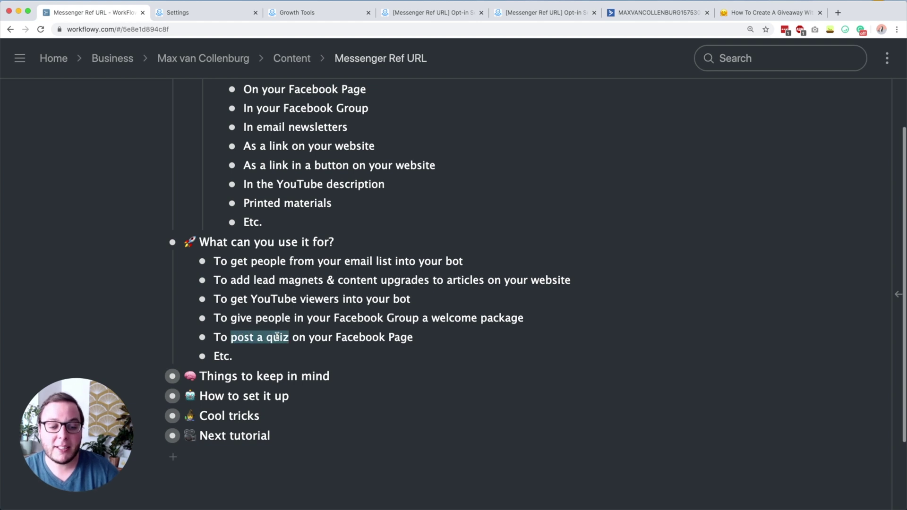
left_click(276, 337)
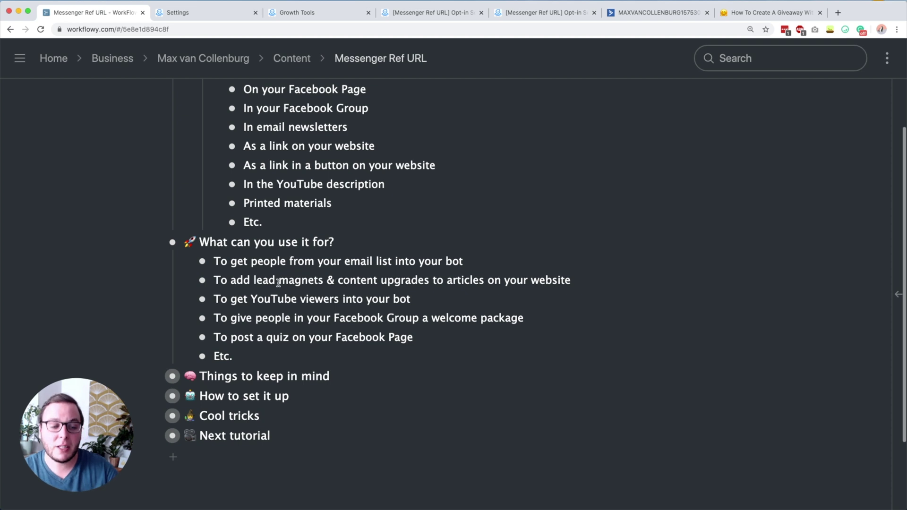
scroll(278, 283, "down", 1)
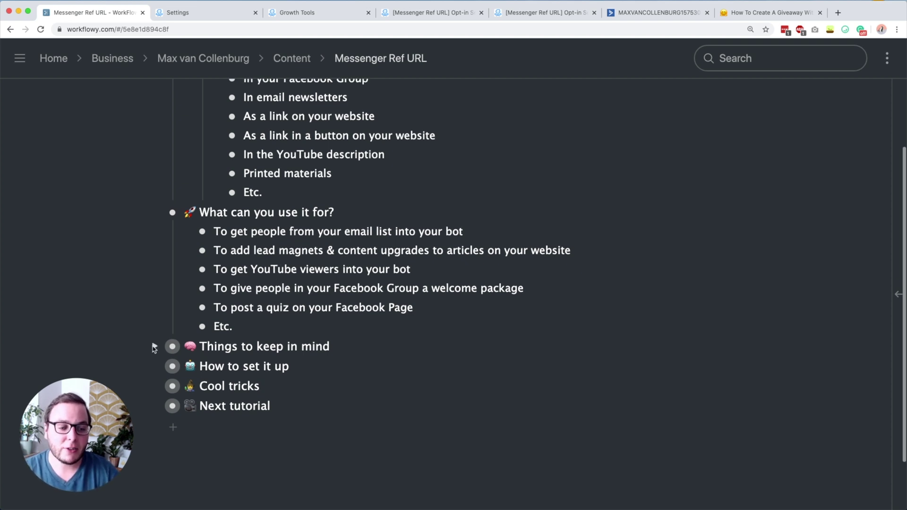
Step: Expand 'Things to keep in mind' in WorkFlowy, then bring up ManyChat's Bot Settings
left_click(153, 348)
scroll(291, 268, "down", 4)
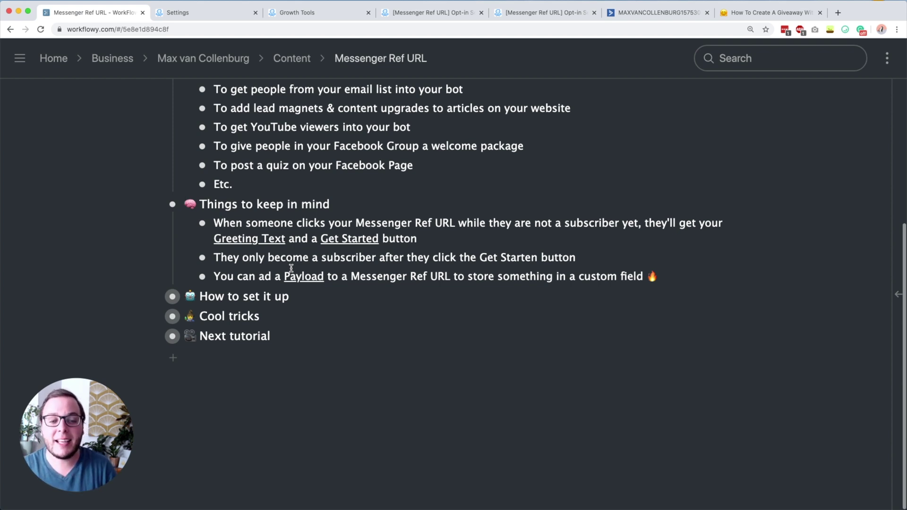
left_click(220, 15)
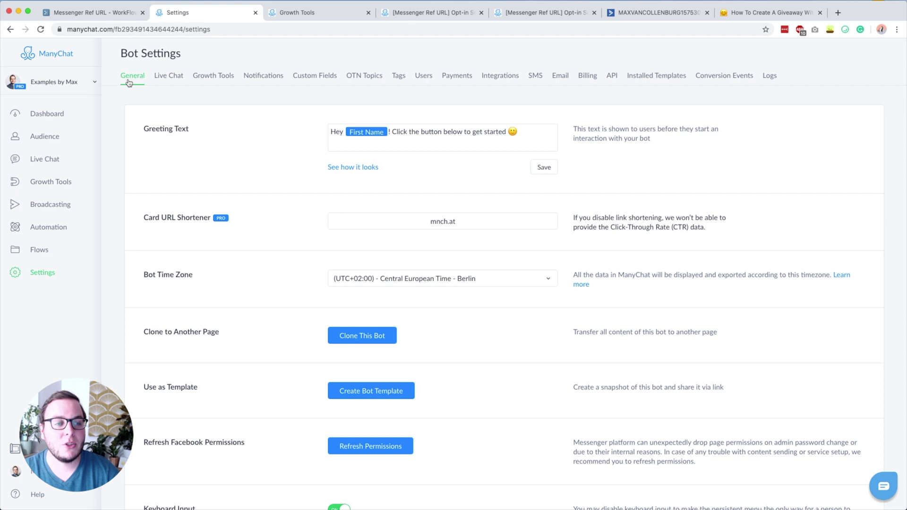
Step: Preview the bot's Greeting Text in Messenger, then highlight WorkFlowy's note about becoming a subscriber
left_click(341, 170)
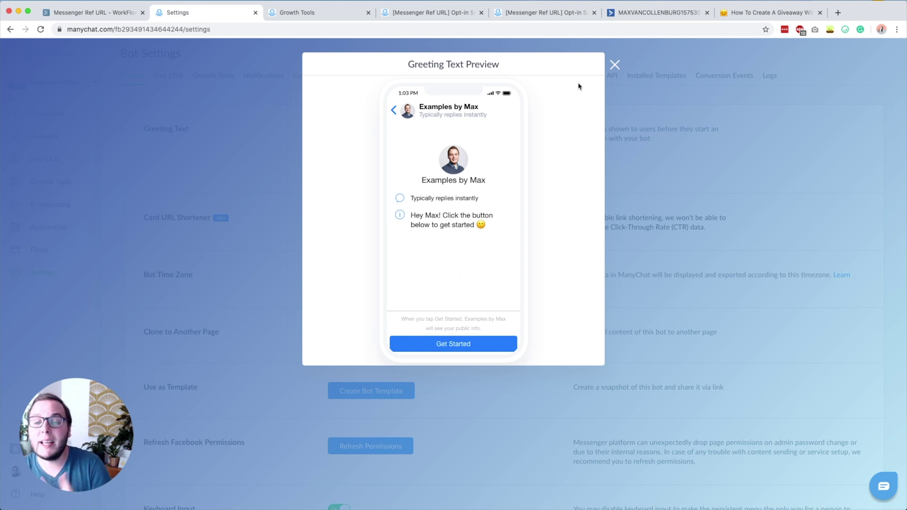
left_click(615, 64)
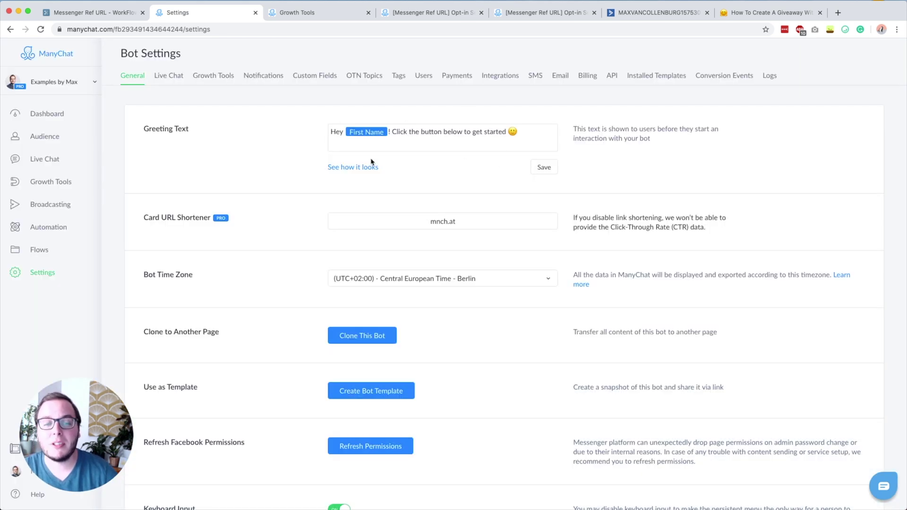
left_click(105, 12)
triple_click(263, 253)
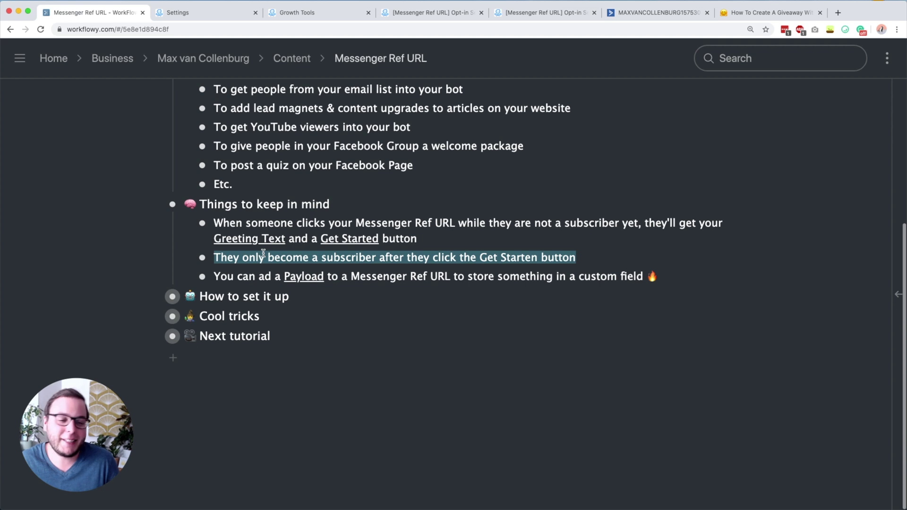
Step: Correct 'ad' to 'add' in the Payload line and expand 'How to set it up'
left_click(264, 254)
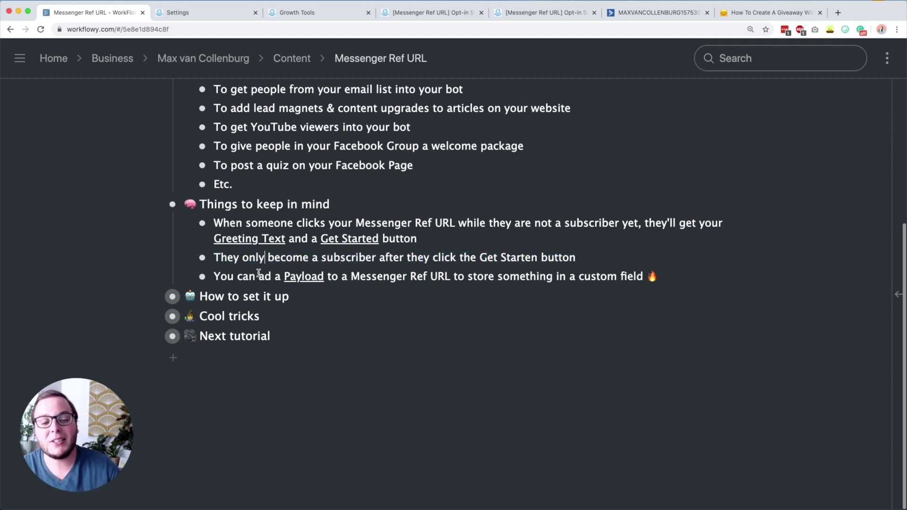
left_click(265, 276)
type("d")
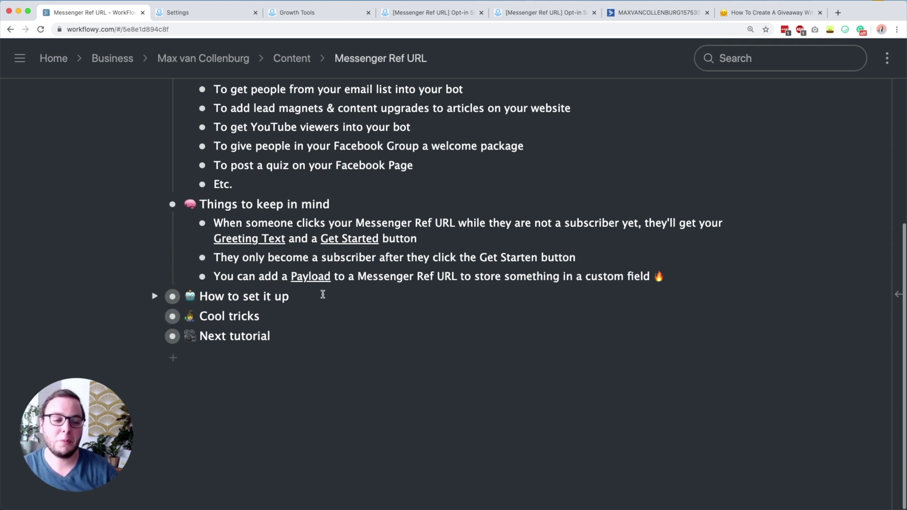
left_click(155, 296)
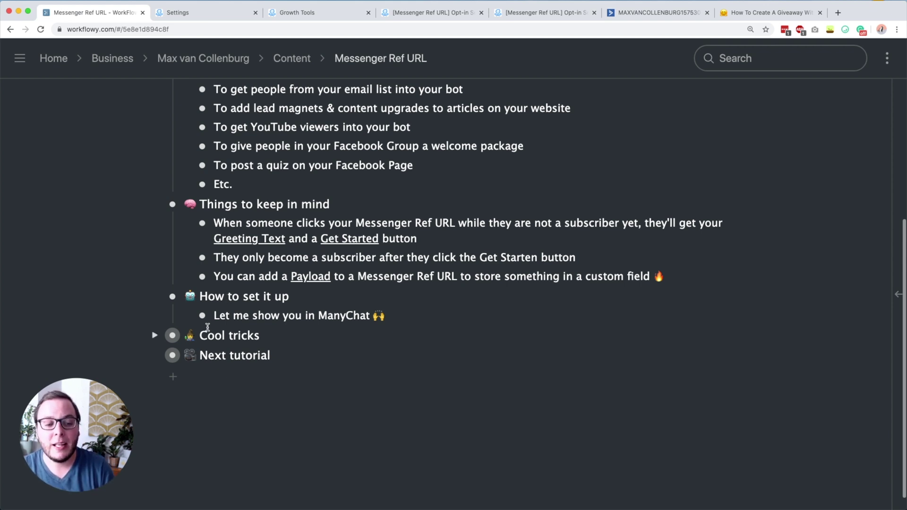
left_click(199, 14)
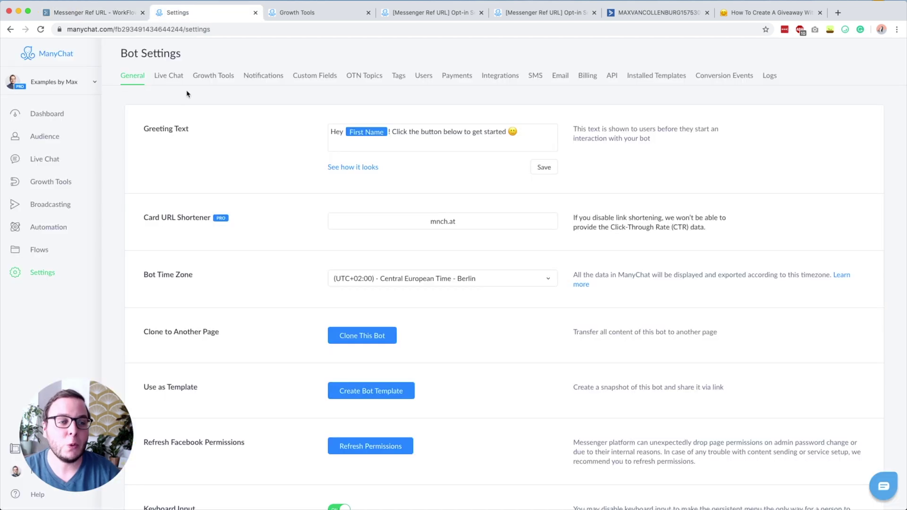
Step: Create a new Messenger Ref URL growth tool
left_click(49, 182)
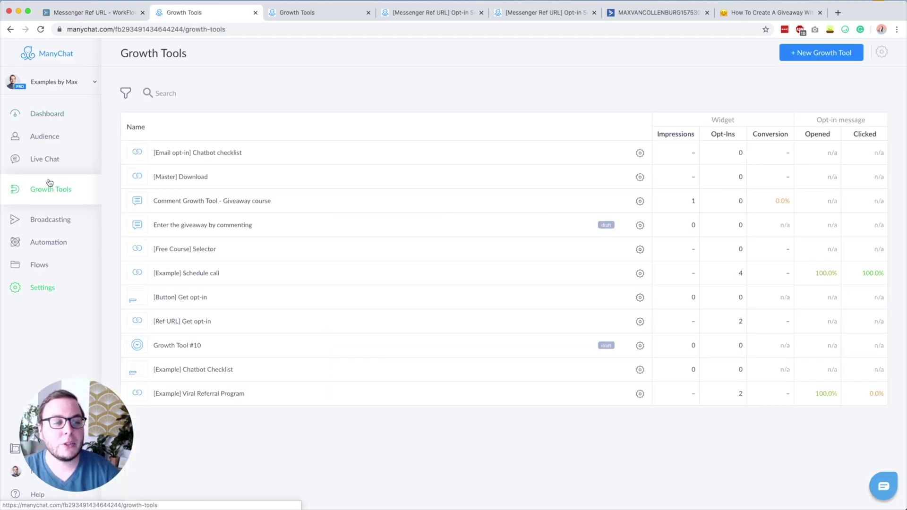
left_click(802, 55)
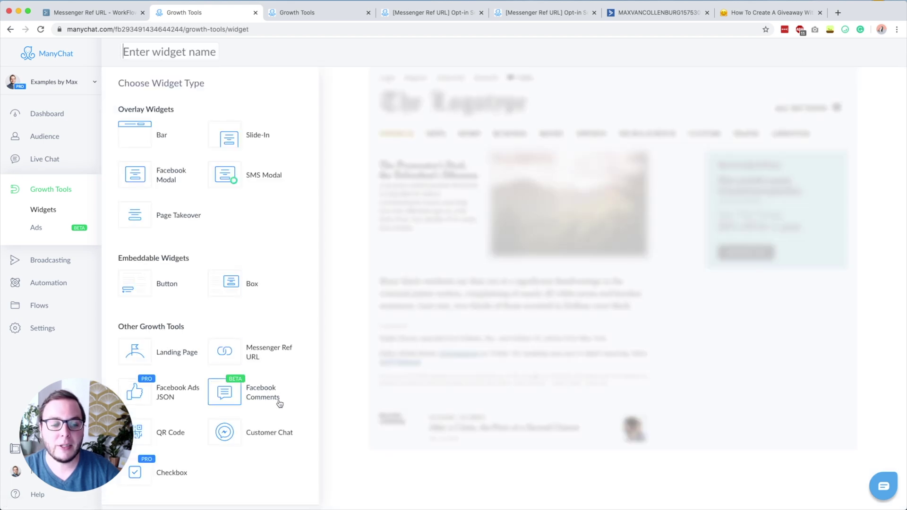
left_click(254, 358)
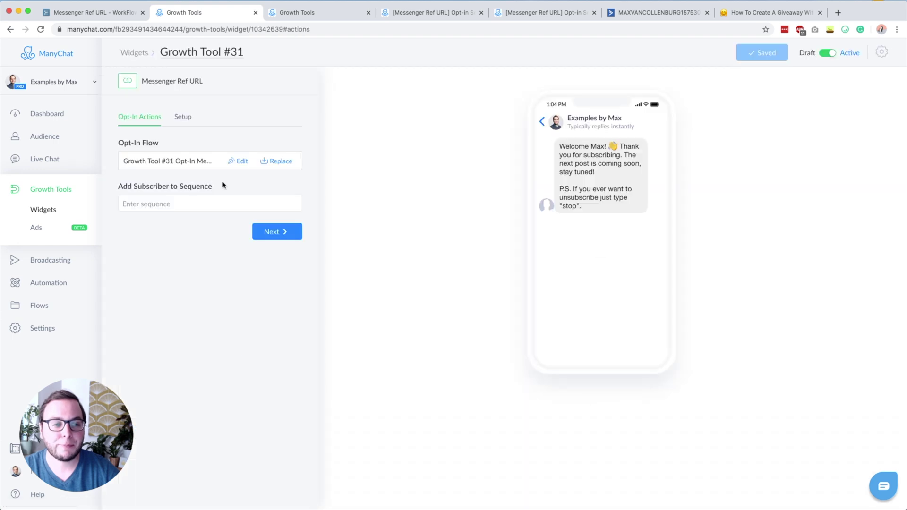
Step: Name the widget '[URL] Download: chatbot checklist' and begin replacing its opt-in flow
left_click(204, 50)
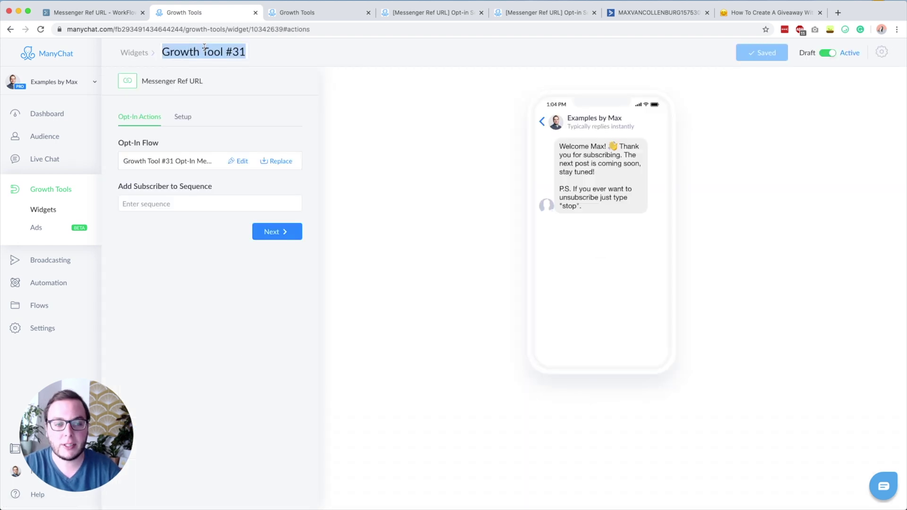
type("[URL]")
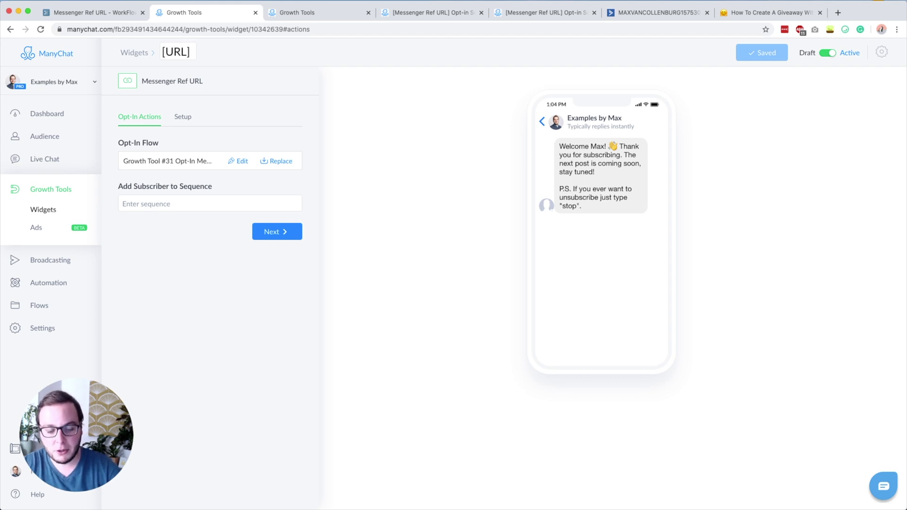
type(" Download: chatbot checklist")
left_click(324, 125)
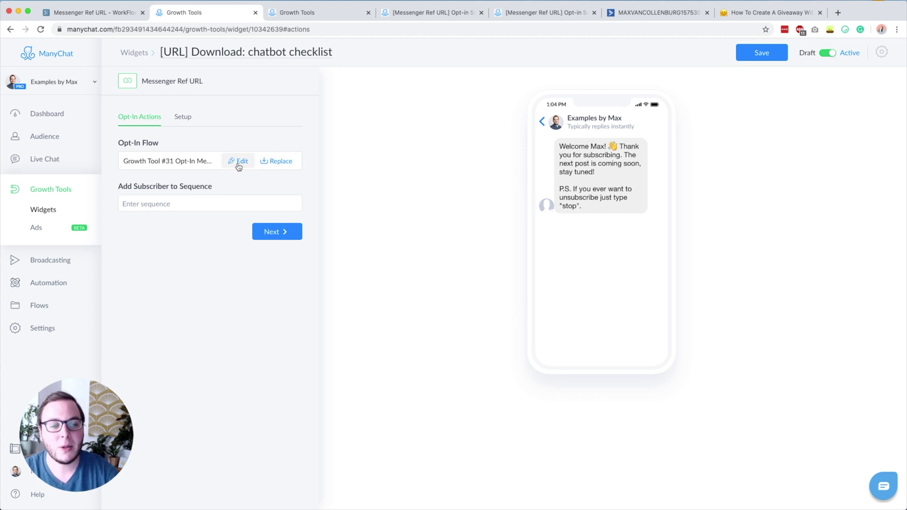
left_click(278, 162)
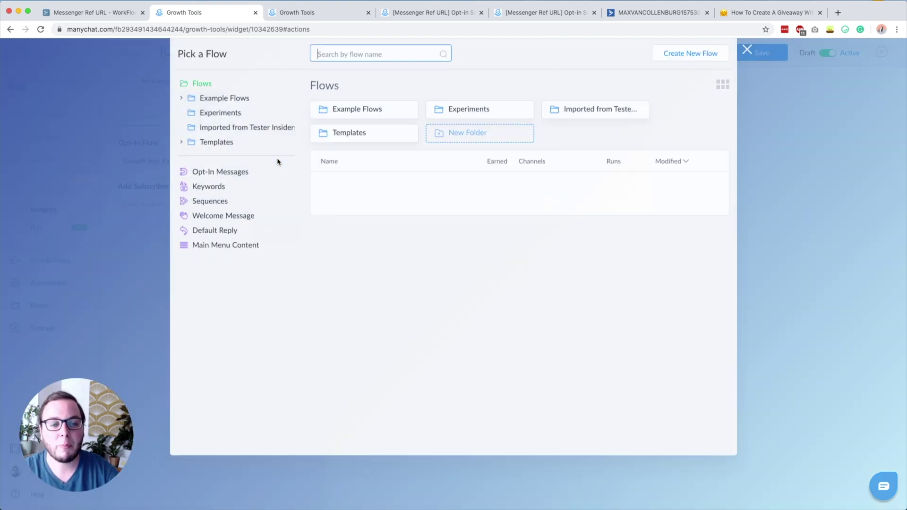
left_click(853, 198)
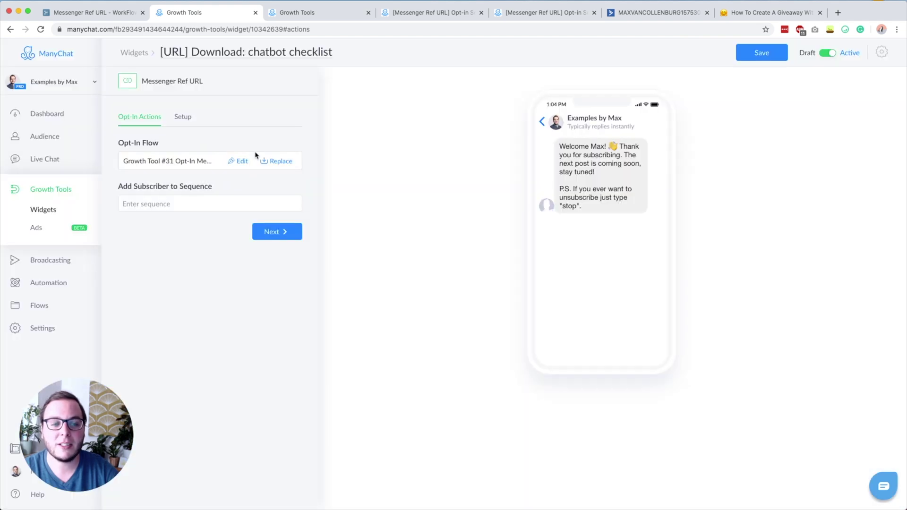
left_click(184, 118)
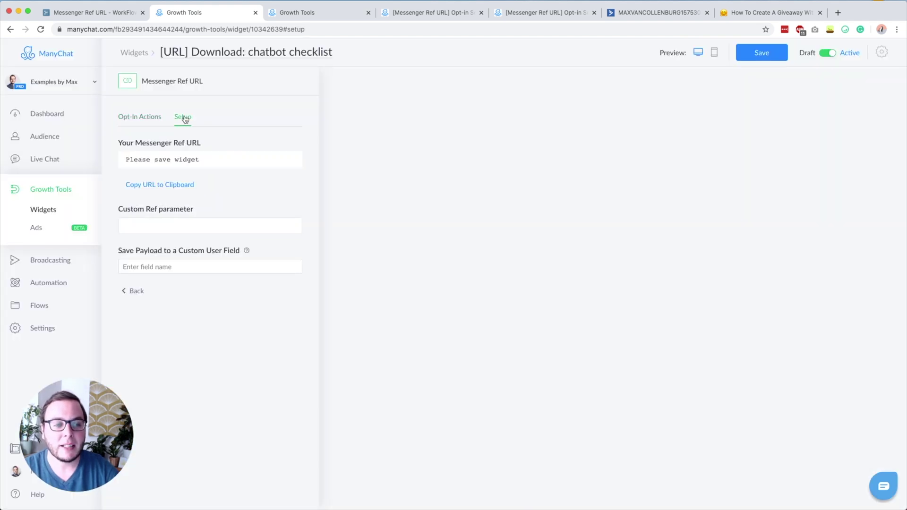
left_click(761, 53)
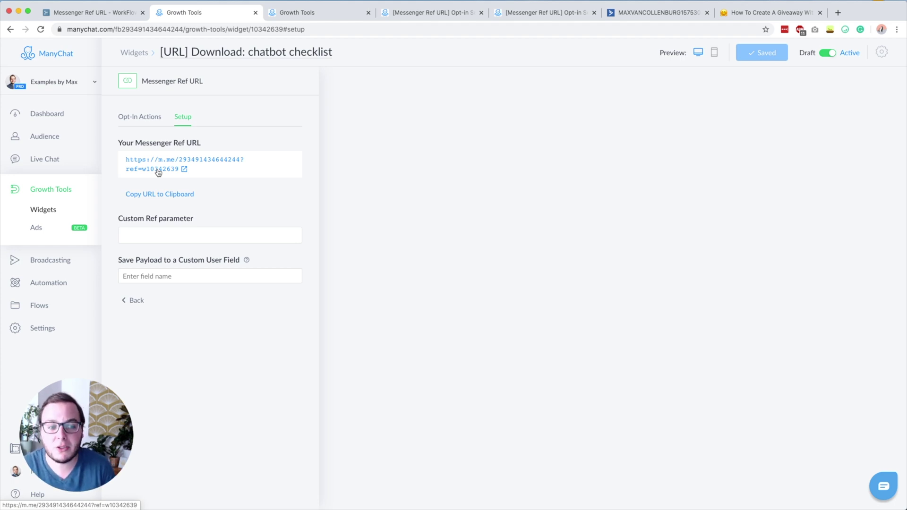
Step: Set the custom ref to chatbot-checklist, save the widget, and copy its Ref URL
left_click(128, 234)
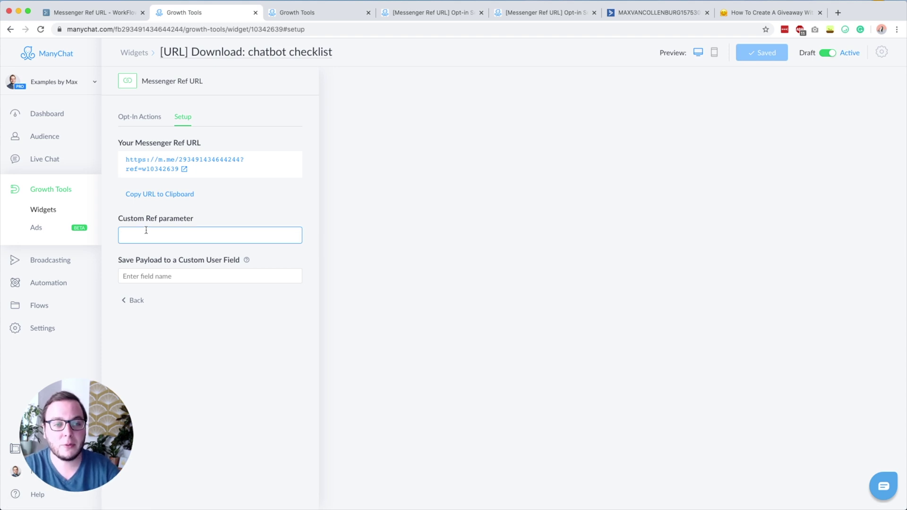
type("chatbot-ch")
key("super+a")
type("chatbot-checklist")
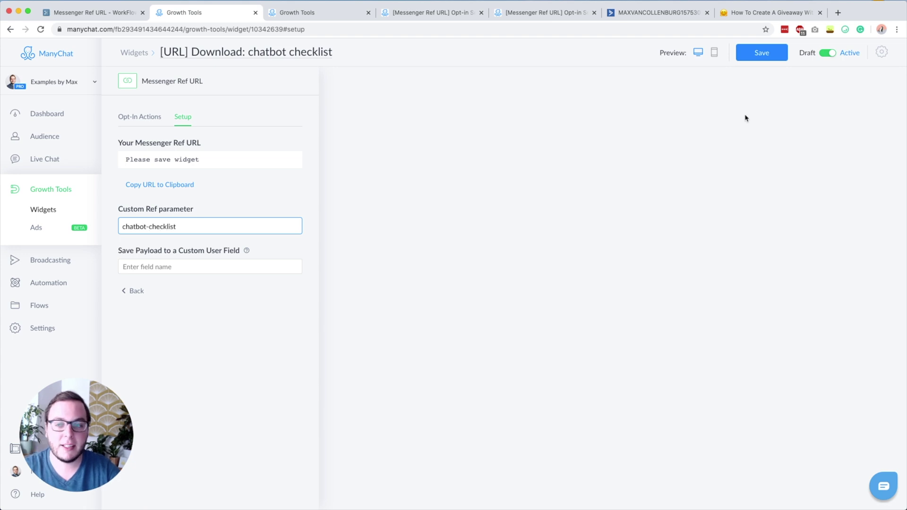
left_click(776, 57)
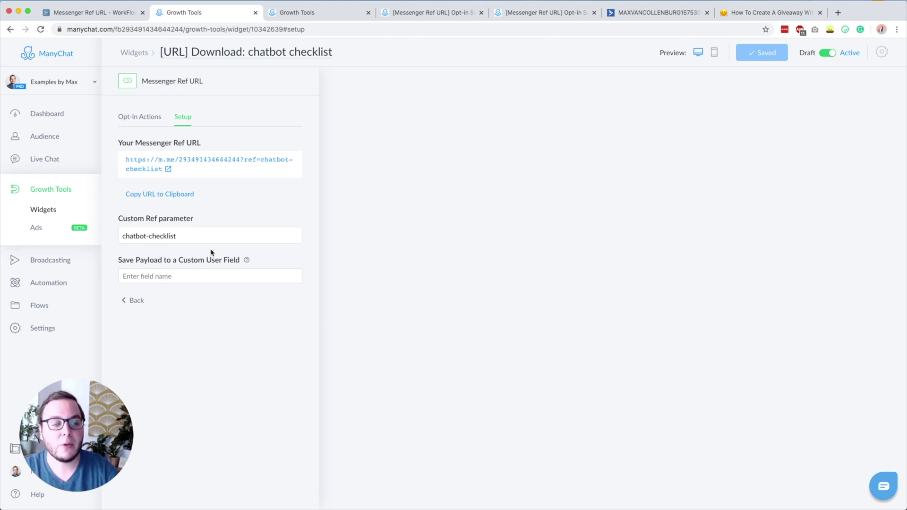
left_click(159, 195)
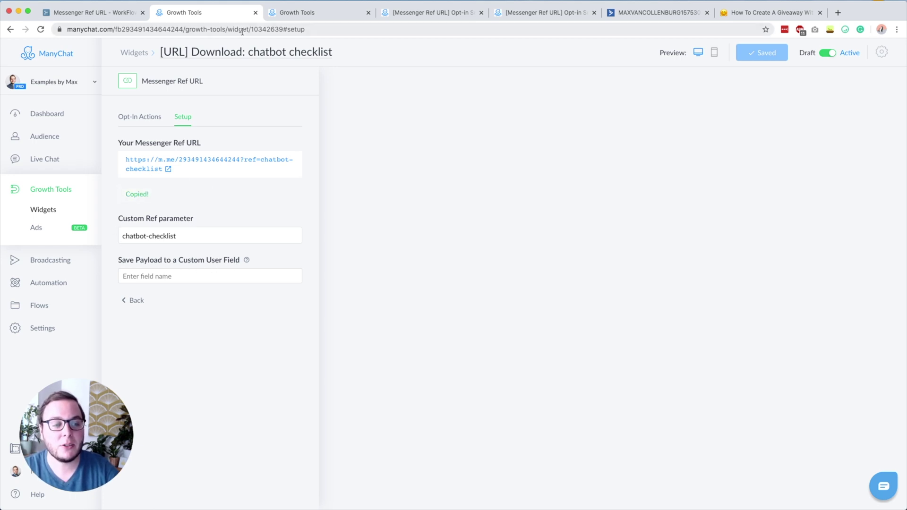
Step: Paste the Ref URL into the address bar with --123456 appended, and check the Save Payload field options
left_click(233, 30)
key("super+v")
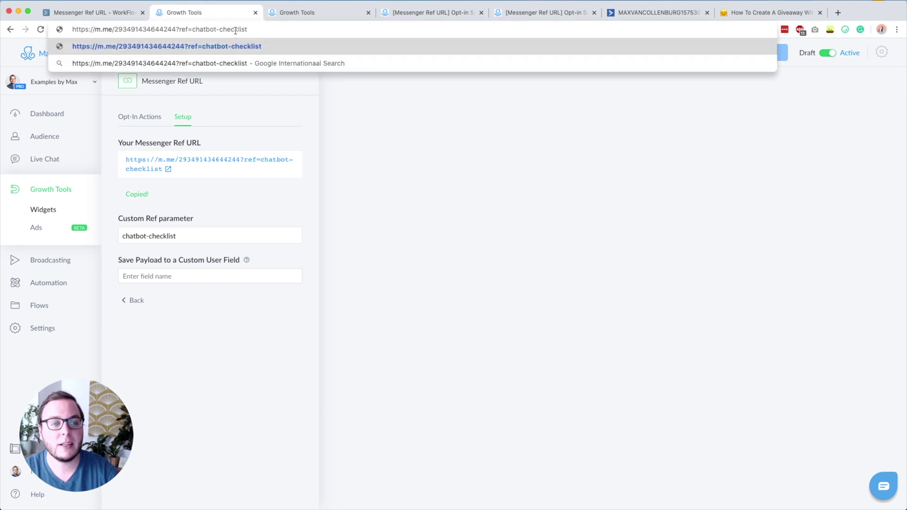
type("--")
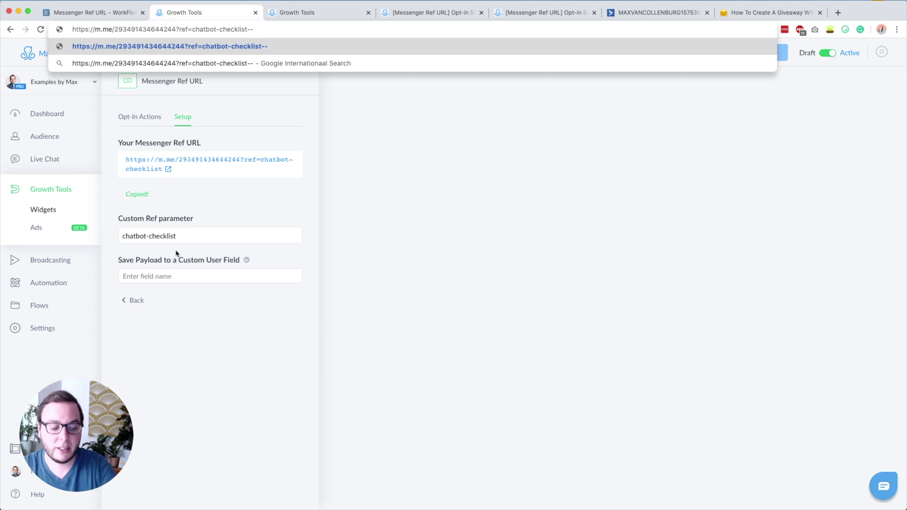
type("123456")
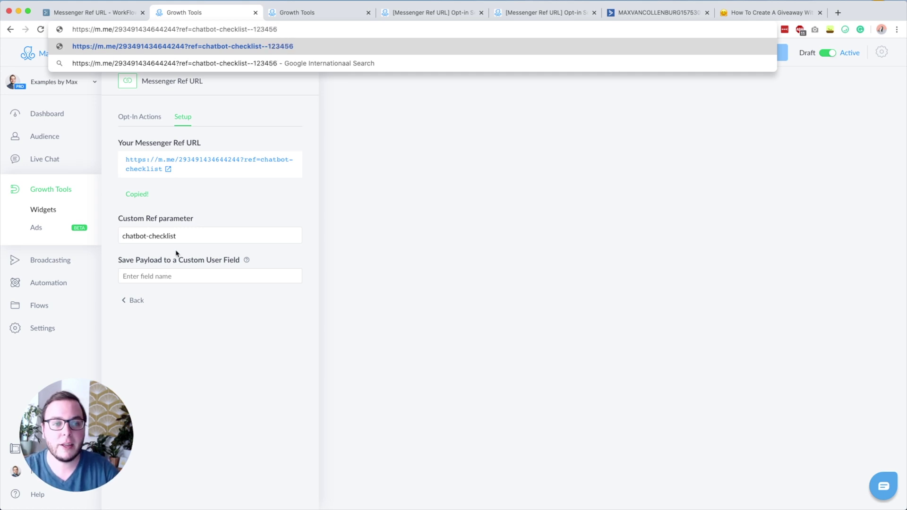
key("super+a")
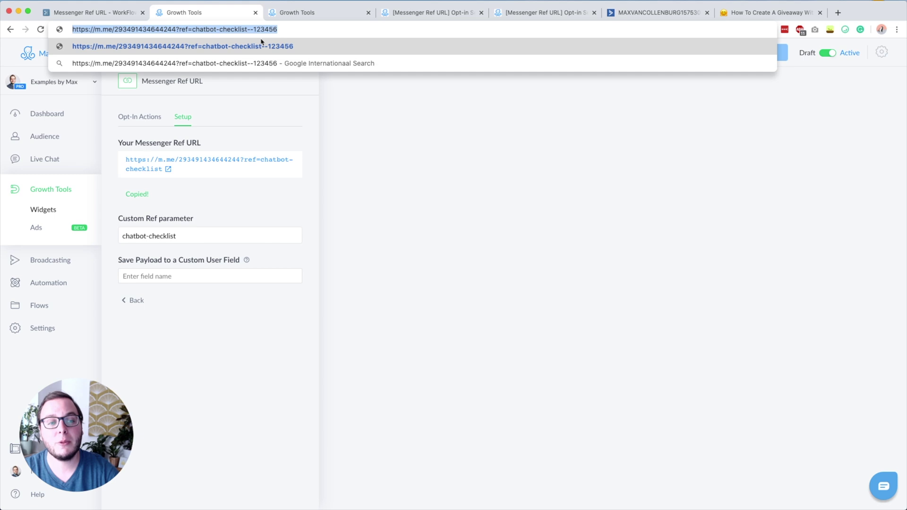
left_click(226, 278)
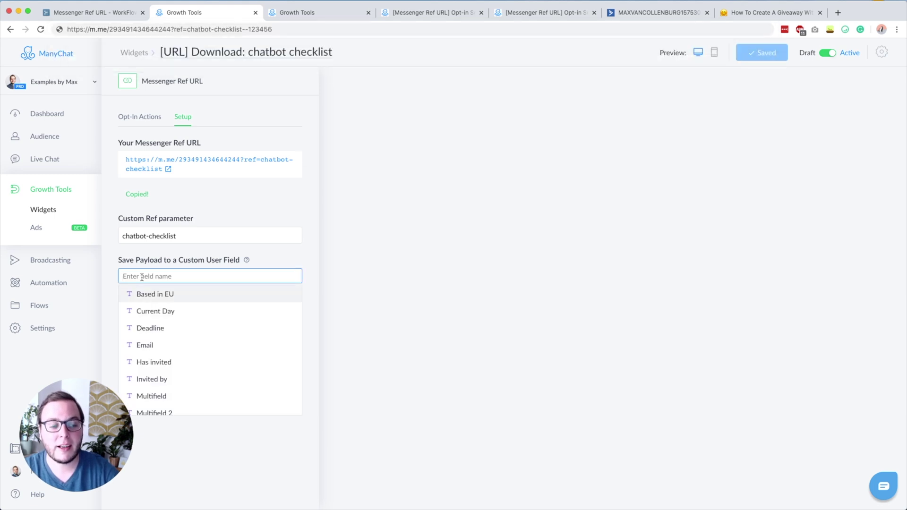
left_click(314, 234)
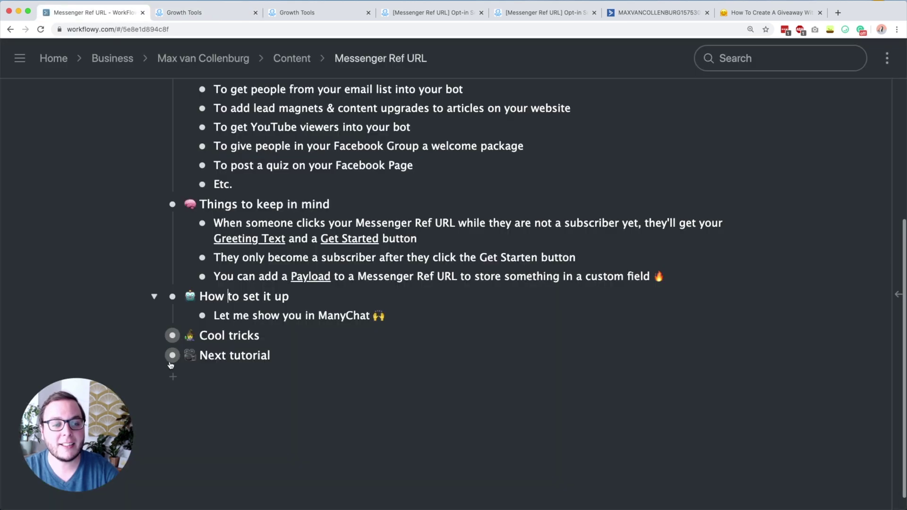
Step: Expand 'Cool tricks' in the WorkFlowy notes and highlight the -- payload separator
left_click(114, 11)
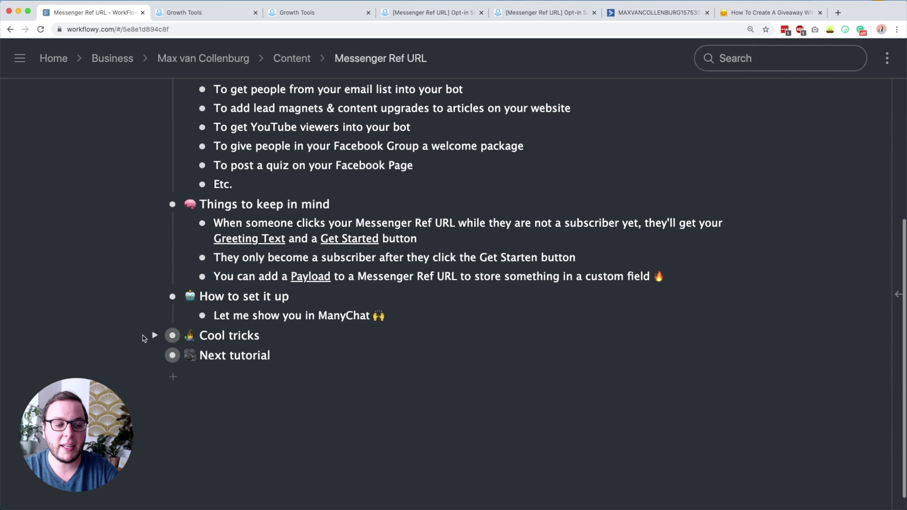
left_click(154, 336)
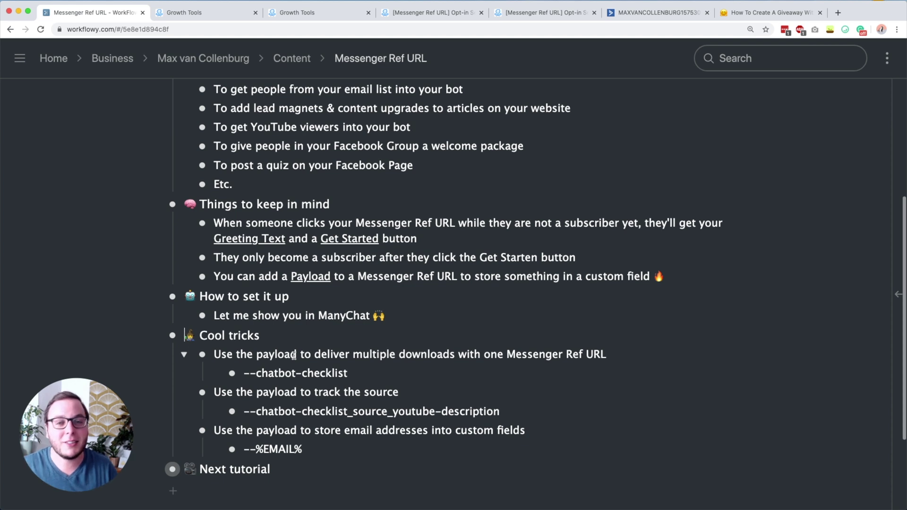
left_click_drag(256, 373, 355, 372)
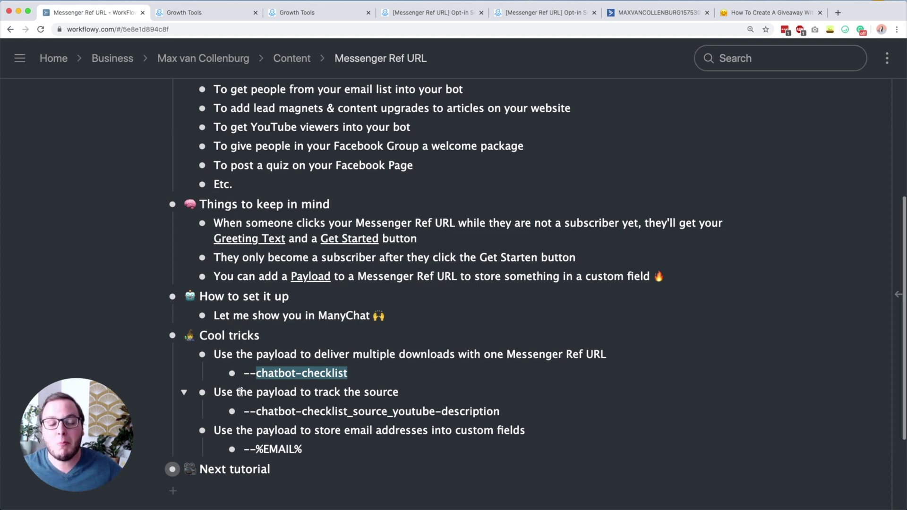
Step: Highlight the checklist name and source_youtube-description parts of the source-tracking payload example
left_click_drag(256, 410, 434, 410)
left_click(347, 410)
left_click(373, 391)
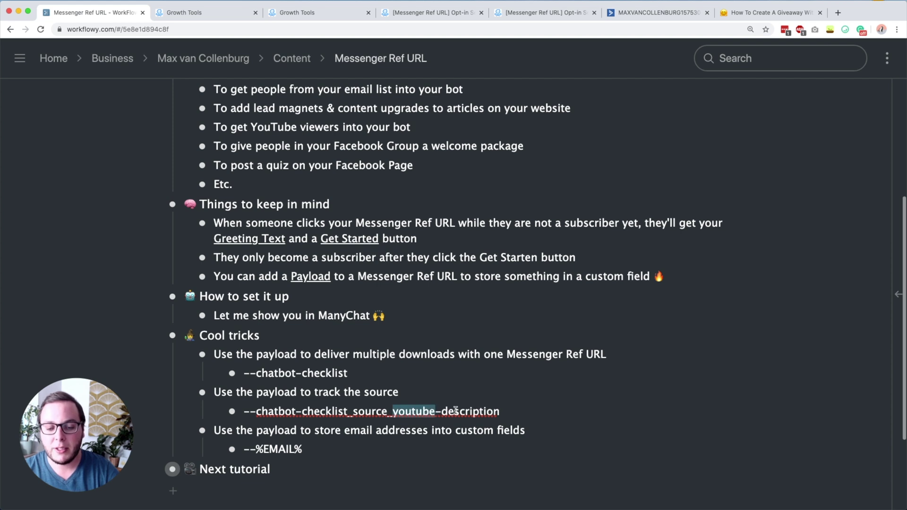
left_click(494, 410)
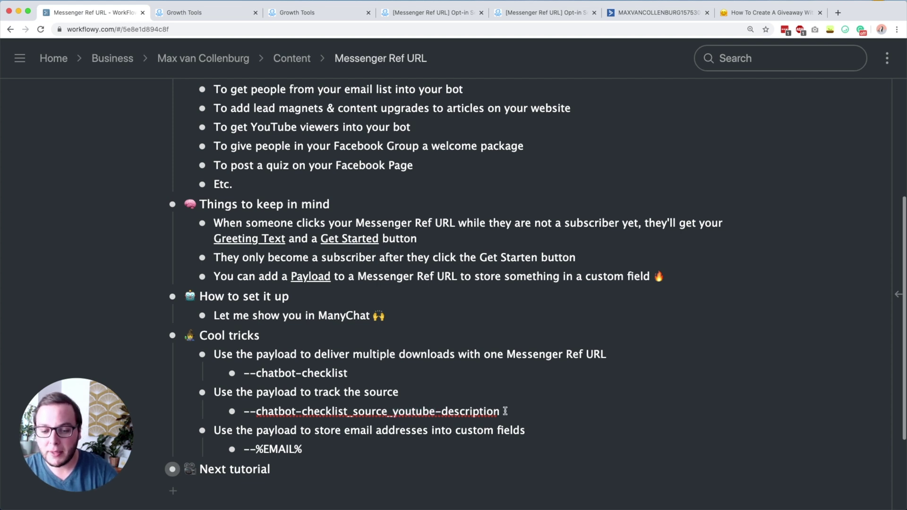
left_click_drag(500, 411, 353, 411)
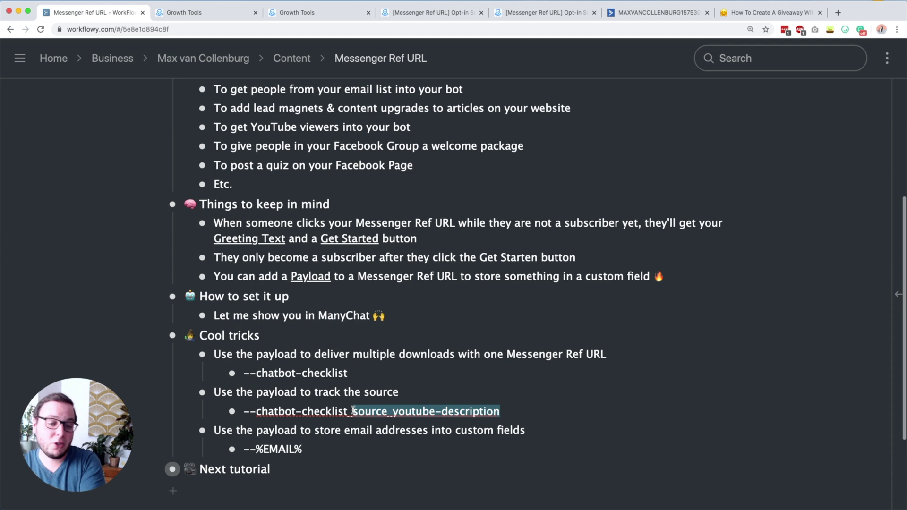
left_click(366, 314)
Step: Select the email-addresses payload tip, then go back to the ManyChat checklist widget
triple_click(294, 431)
left_click(279, 431)
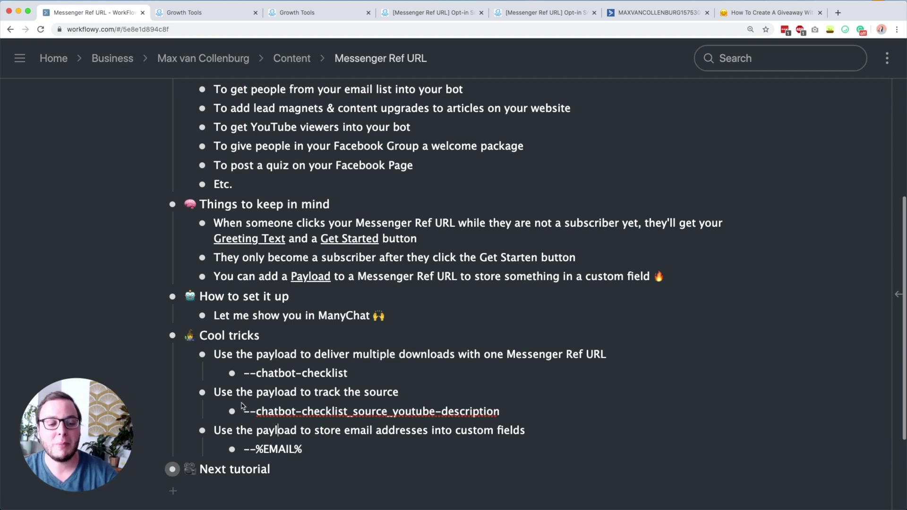
left_click(223, 15)
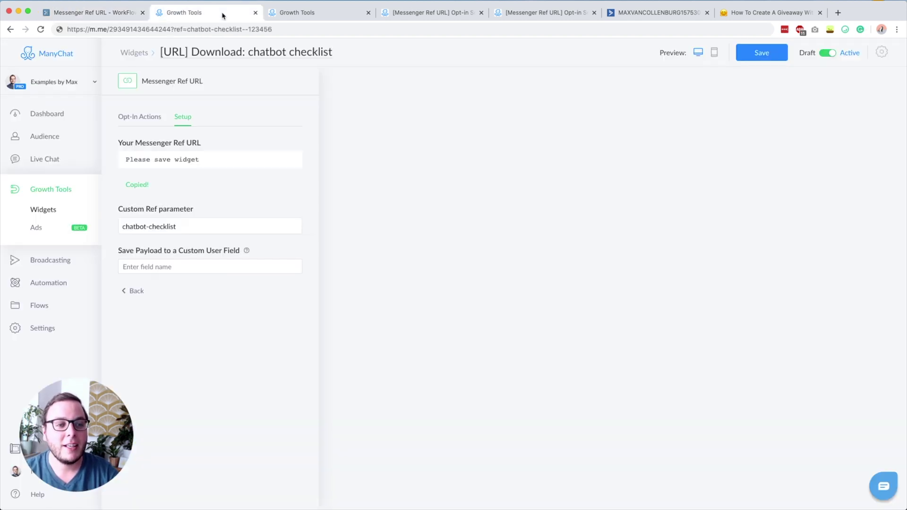
Step: Discard the checklist widget change and view the [Master] Download widget's Ref URL setup (ref download, Opt-in field)
left_click(43, 209)
left_click(530, 101)
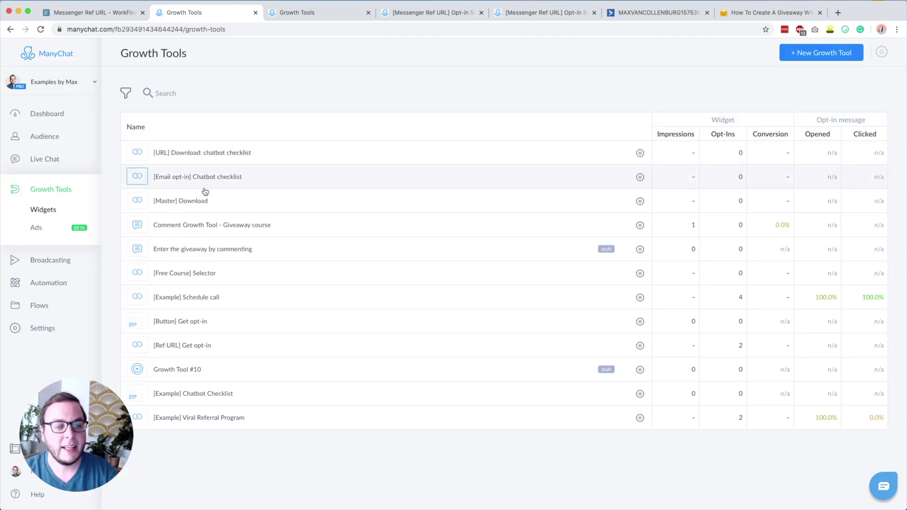
left_click(192, 202)
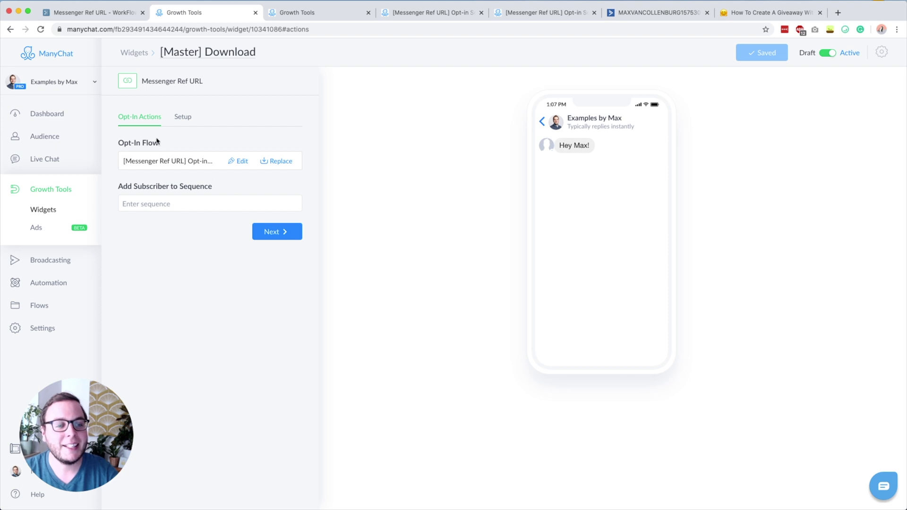
left_click(181, 117)
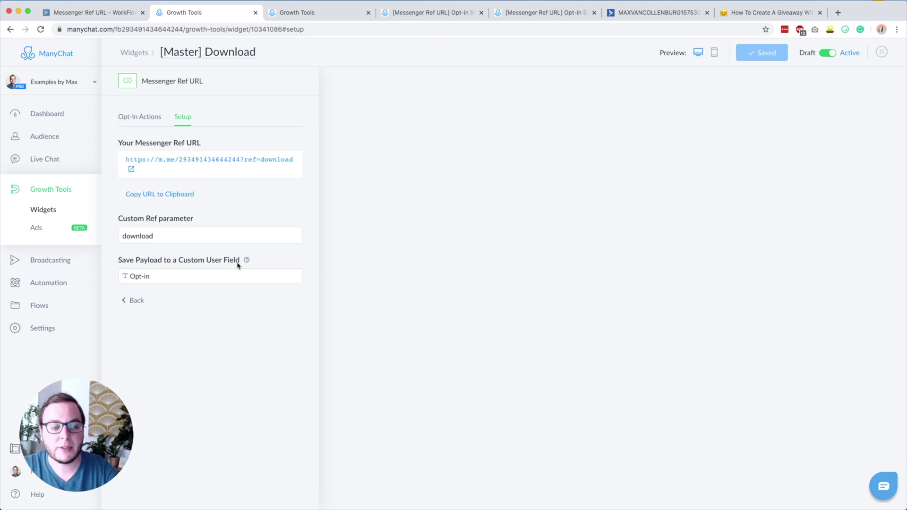
right_click(65, 328)
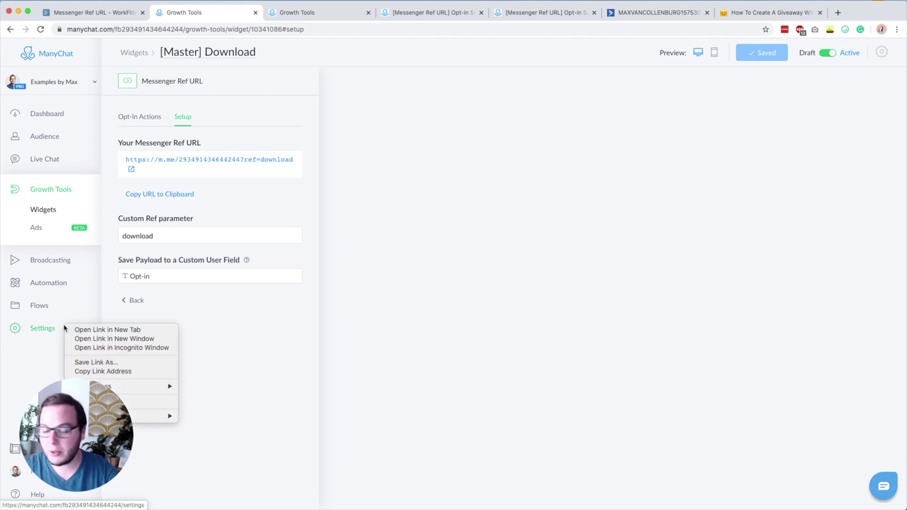
Step: Open Bot Settings in a new tab and show the Custom Fields list
left_click(90, 329)
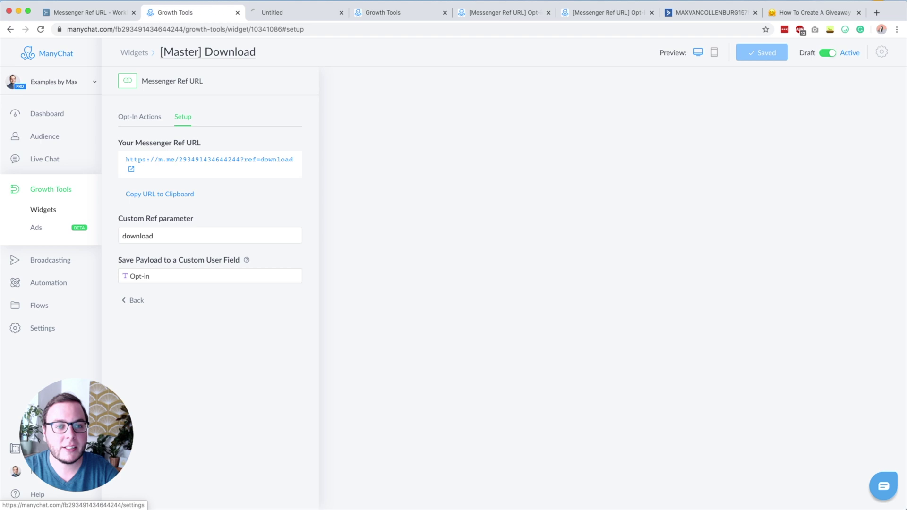
left_click(320, 12)
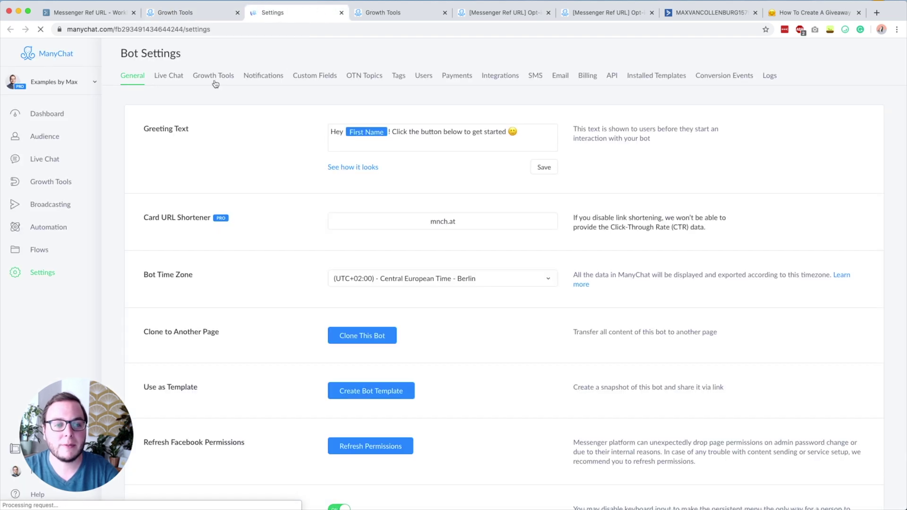
left_click(304, 76)
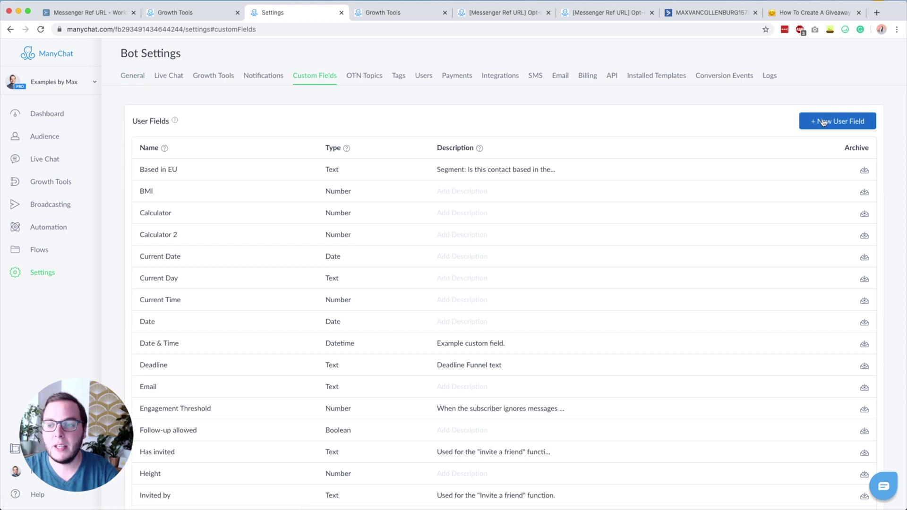
Step: Start a new user field named 'Opt', then 'Sour', and cancel without creating it
left_click(820, 121)
left_click(405, 150)
type("Opt-in")
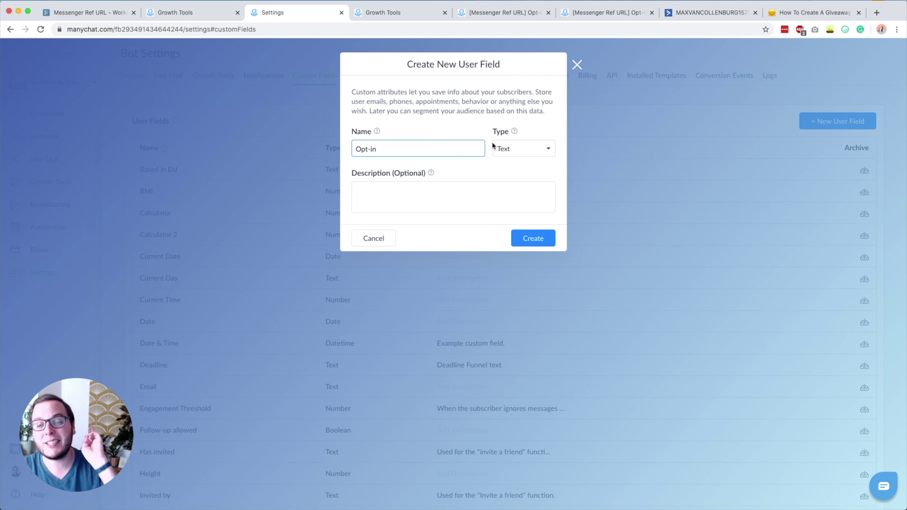
triple_click(413, 151)
type("Source")
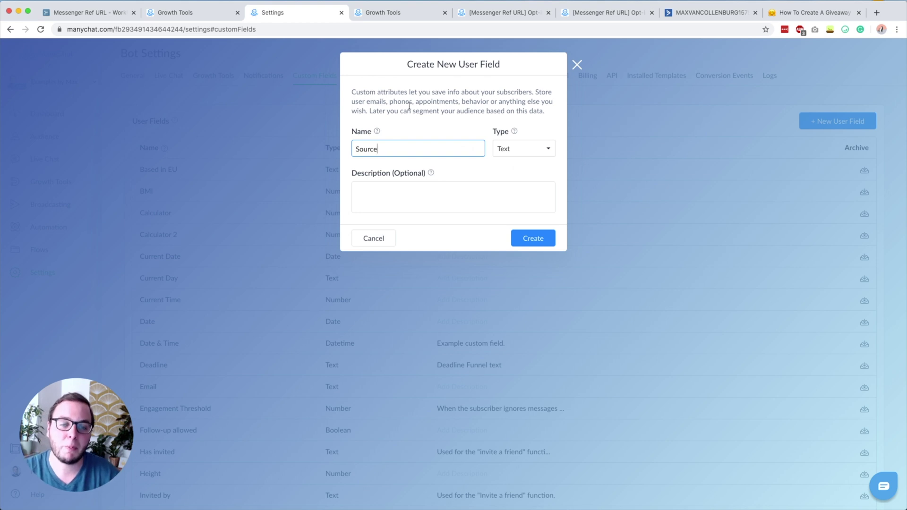
left_click(577, 65)
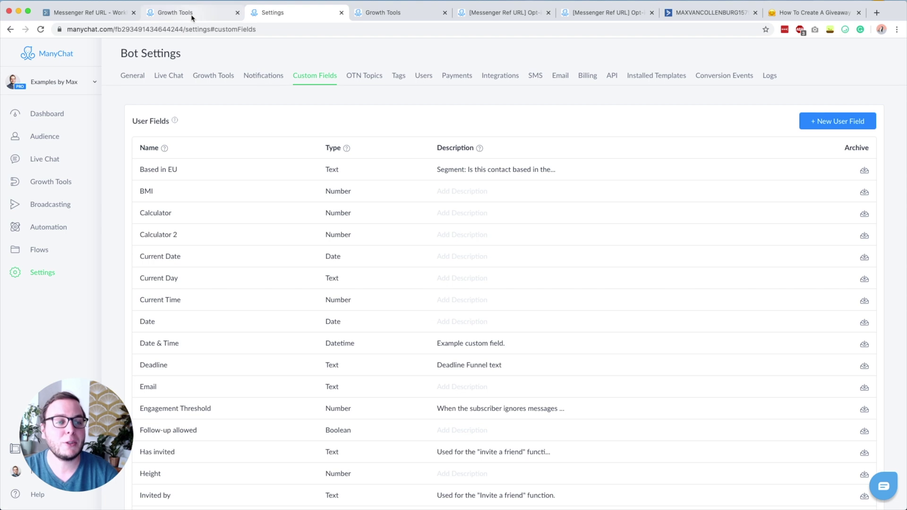
Step: Copy the [Master] Download Ref URL and highlight the source-tracking payload example in the notes
left_click(192, 19)
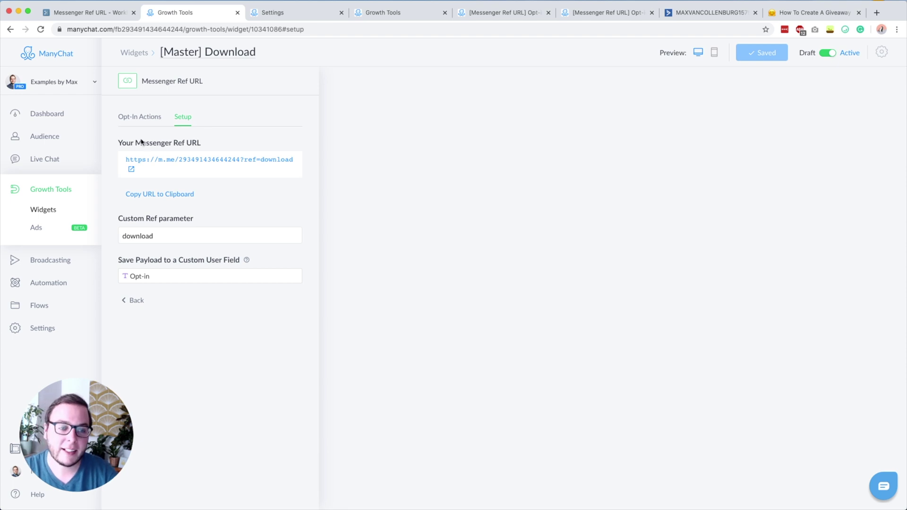
left_click(159, 199)
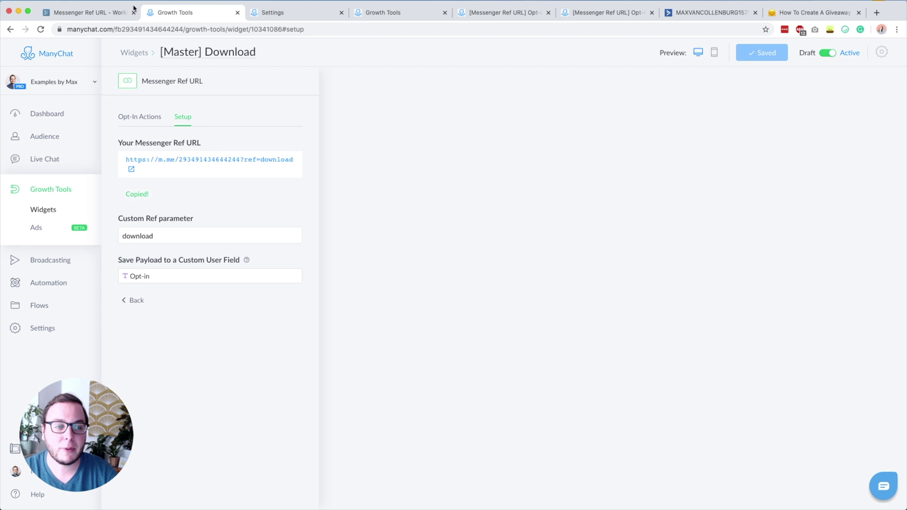
left_click(111, 18)
left_click_drag(500, 411, 253, 415)
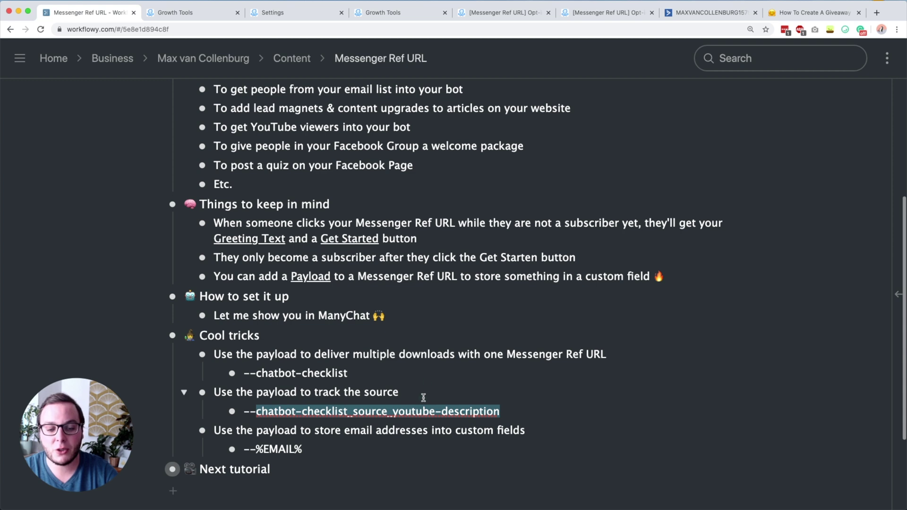
left_click_drag(501, 410, 256, 412)
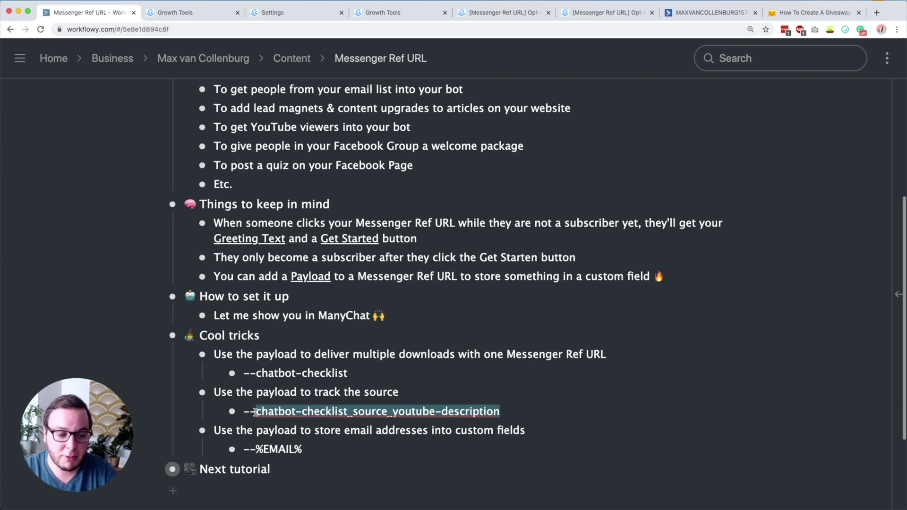
Step: Show the [Master] Download widget's opt-in actions and open its opt-in flow
left_click(194, 14)
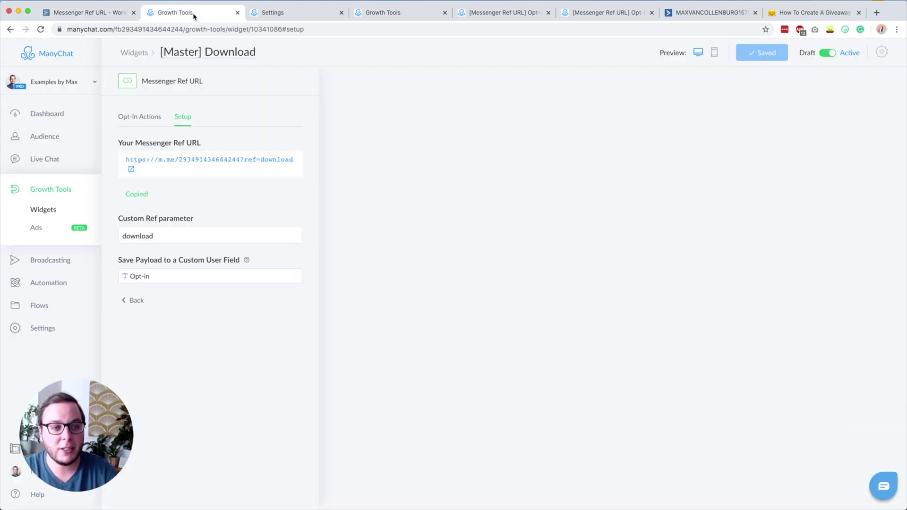
left_click(138, 117)
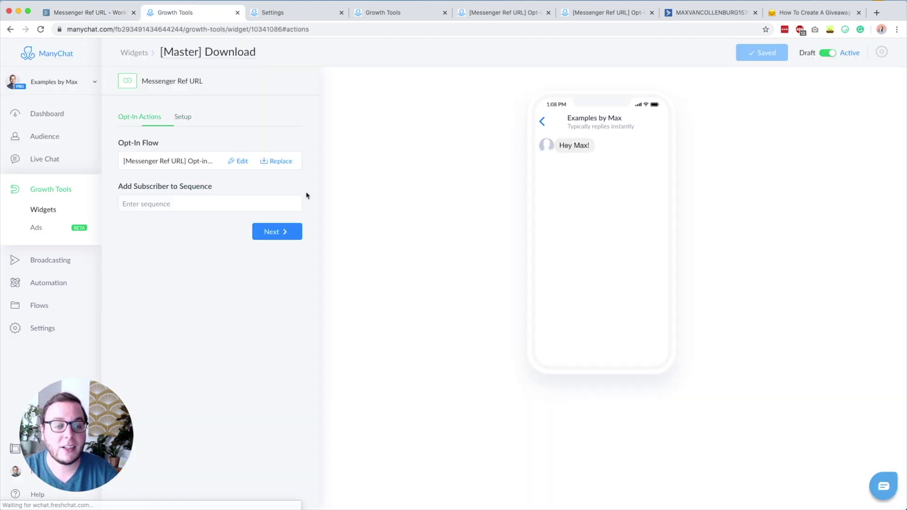
left_click(234, 163)
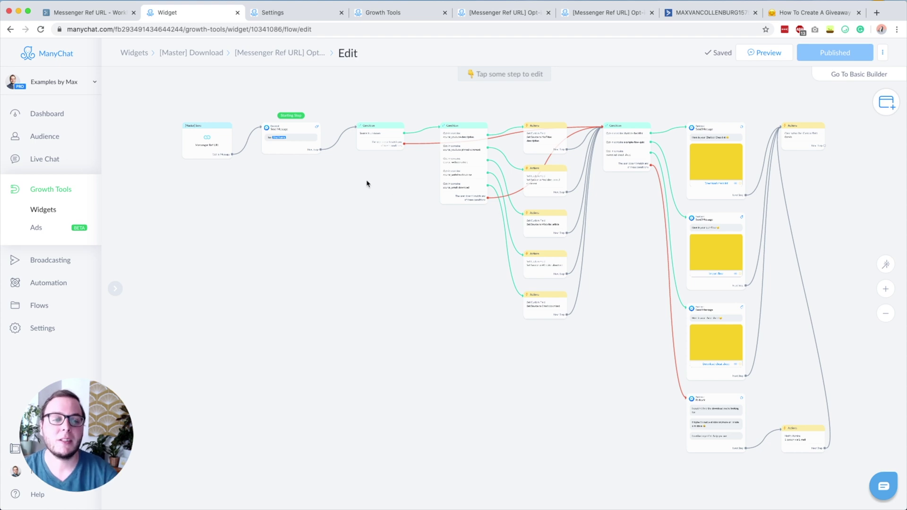
Step: Inspect the greeting message and the 'Source is unknown' condition in the opt-in flow
scroll(368, 184, "up", 5)
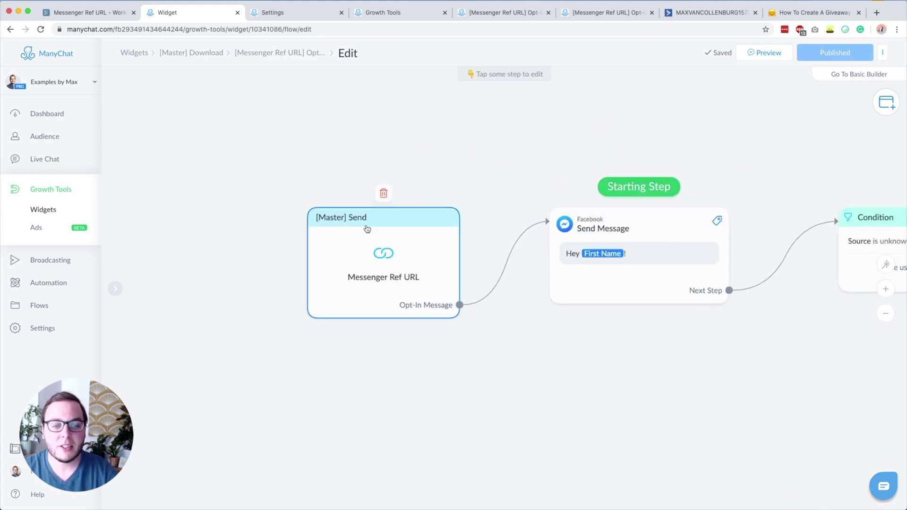
scroll(244, 158, "right", 5)
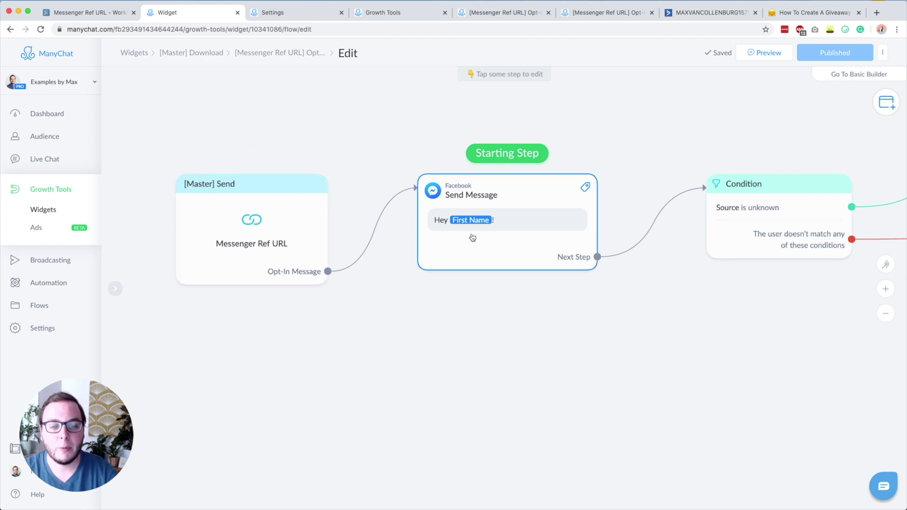
scroll(395, 319, "right", 5)
left_click(288, 213)
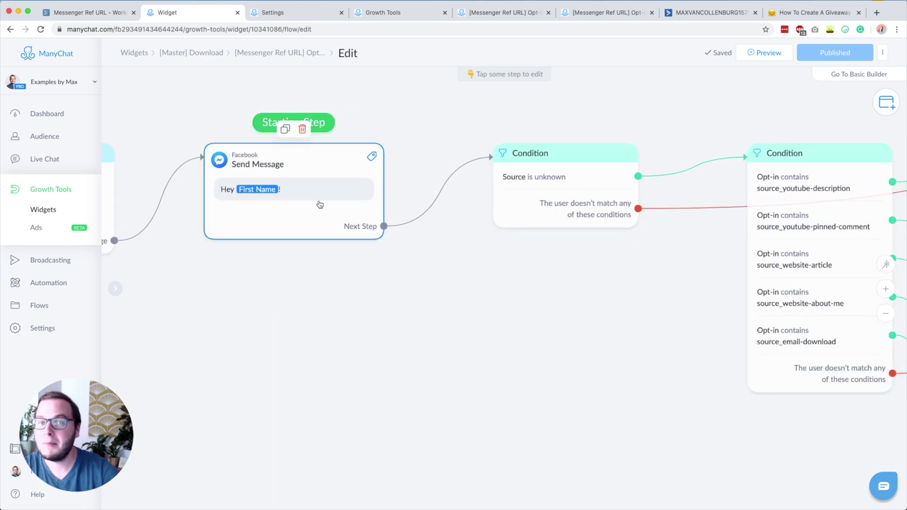
left_click_drag(520, 320, 324, 360)
scroll(353, 349, "left", 3)
left_click(378, 210)
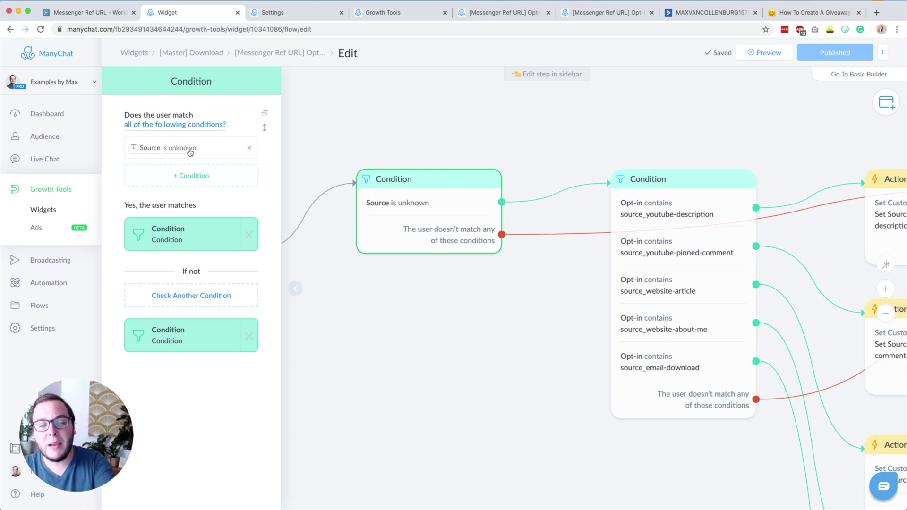
left_click(486, 324)
Step: Open the source-payload condition listing the 'Opt-in contains source_…' rules
scroll(280, 166, "right", 5)
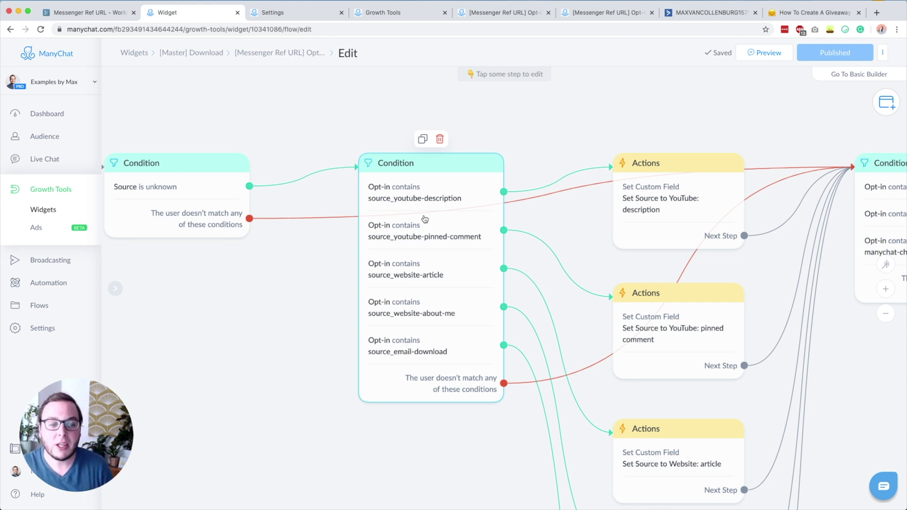
left_click_drag(282, 128, 362, 146)
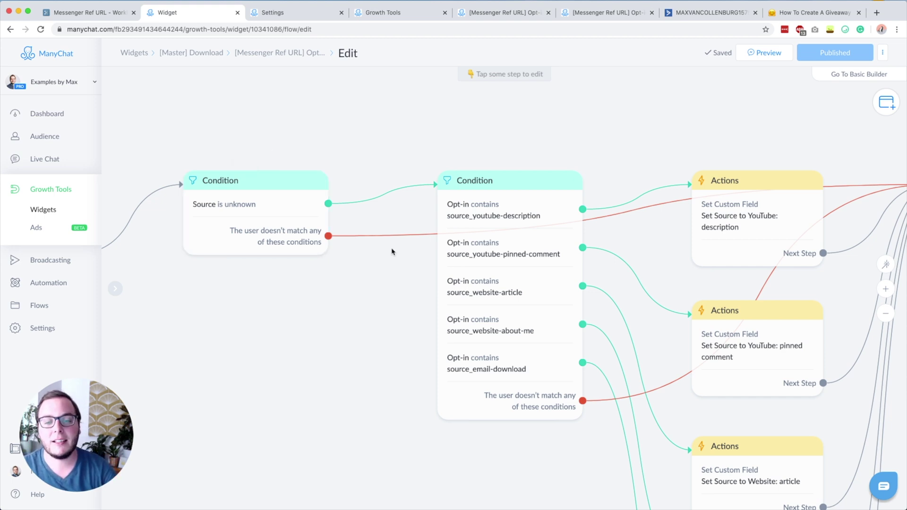
mouse_move(263, 207)
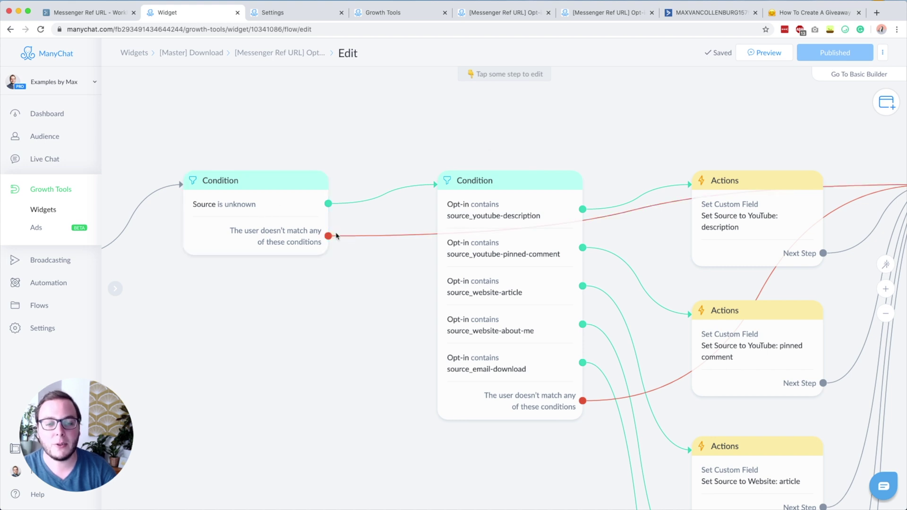
left_click(500, 235)
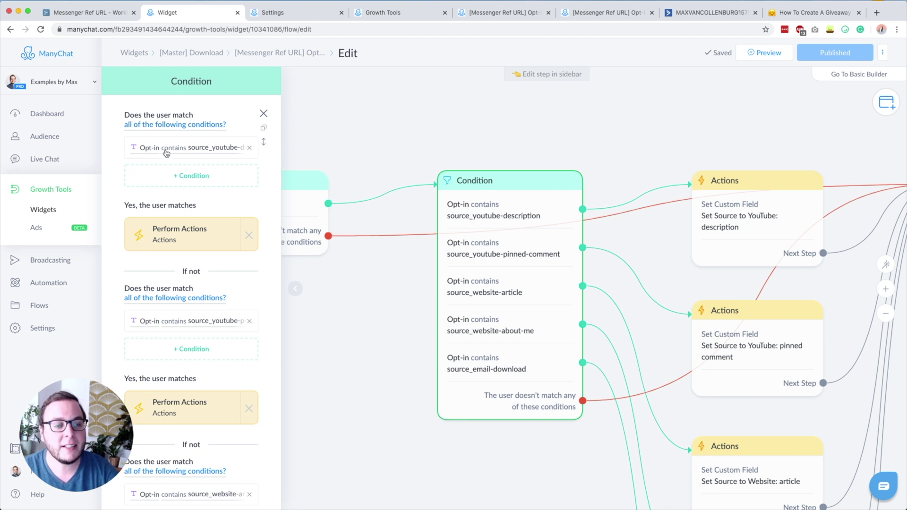
left_click(204, 150)
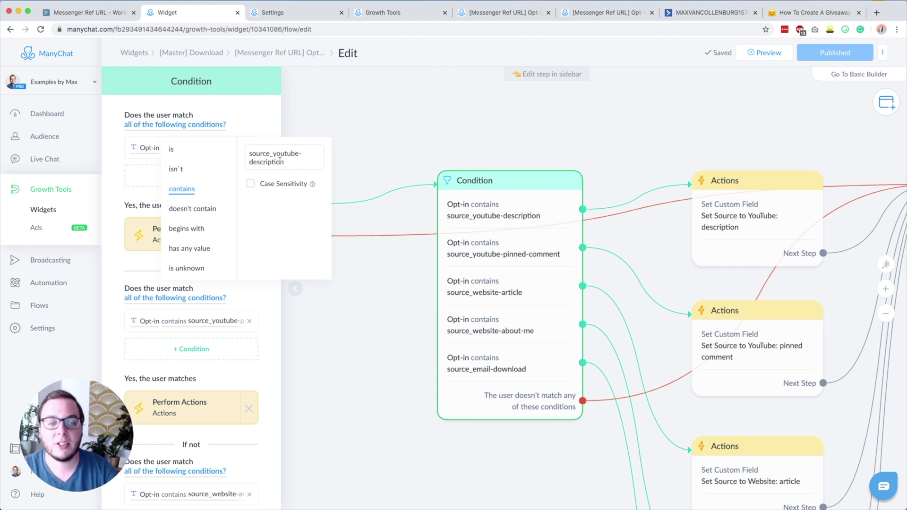
left_click(90, 13)
left_click(459, 411)
left_click_drag(501, 410, 352, 409)
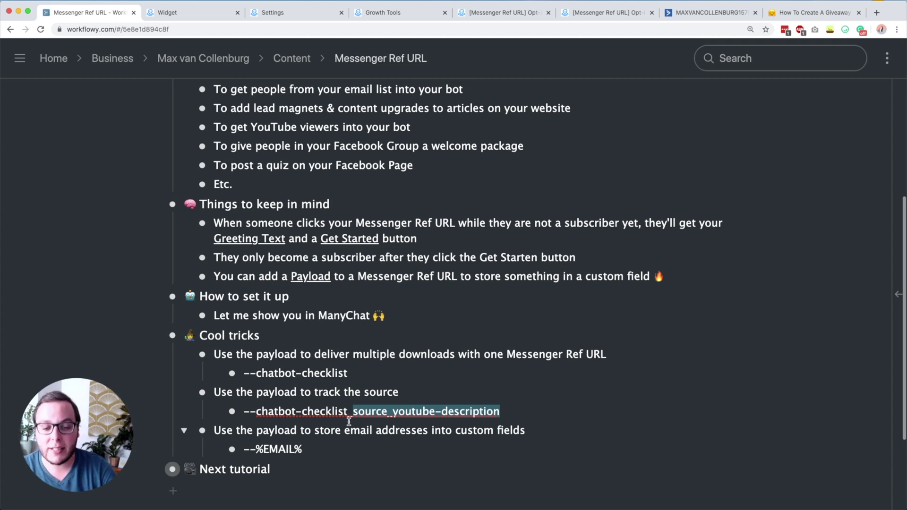
left_click(188, 13)
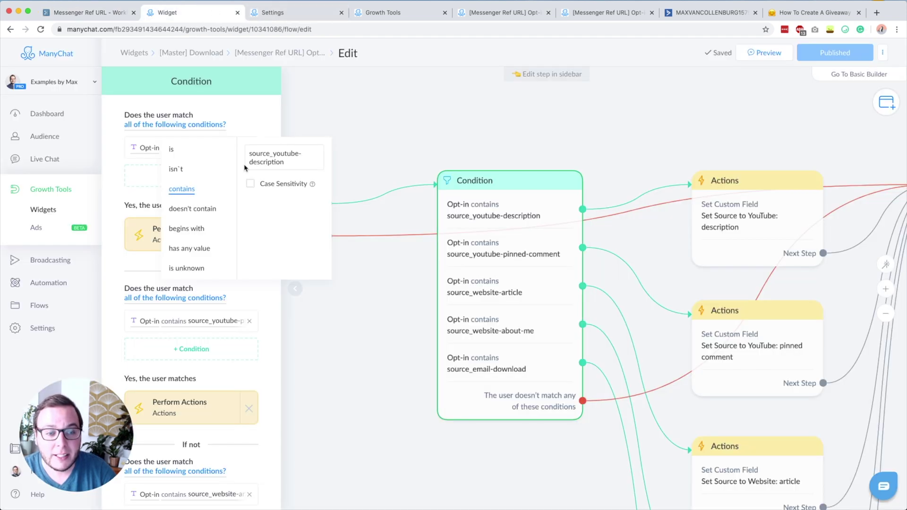
scroll(472, 158, "right", 5)
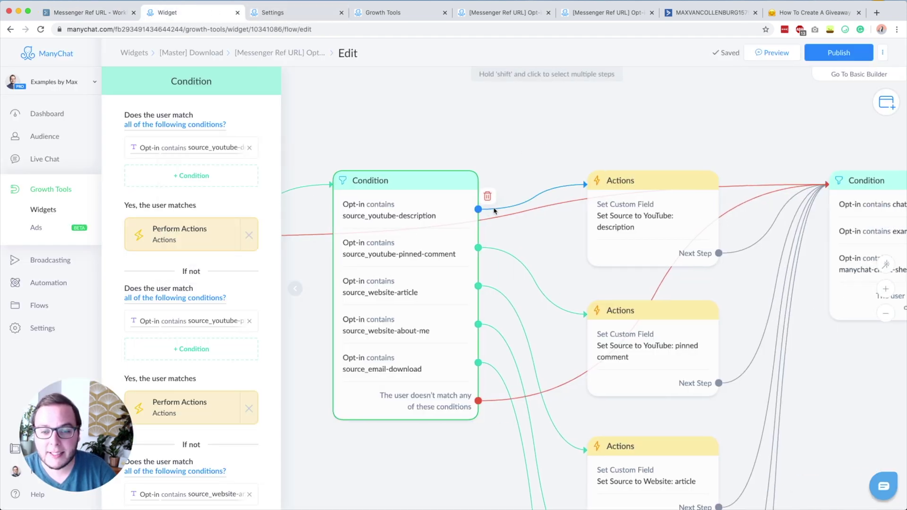
left_click(619, 237)
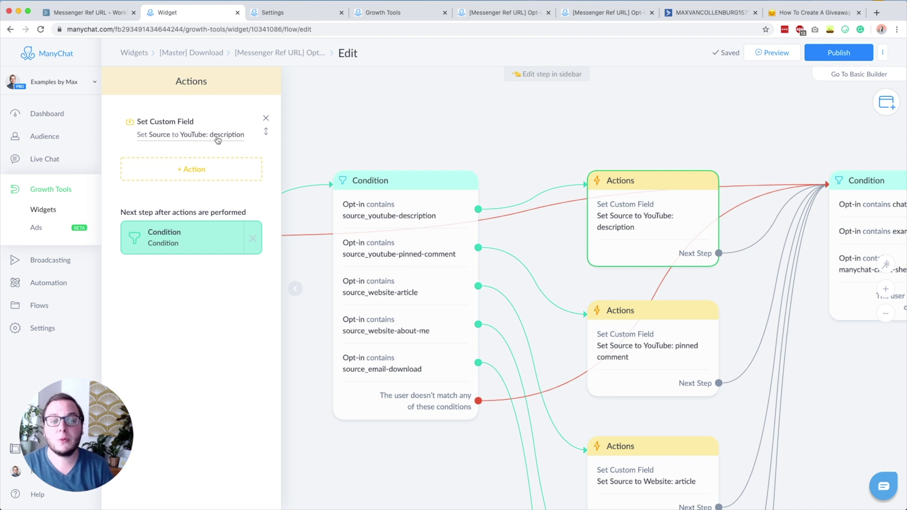
left_click(341, 118)
scroll(345, 120, "down", 1)
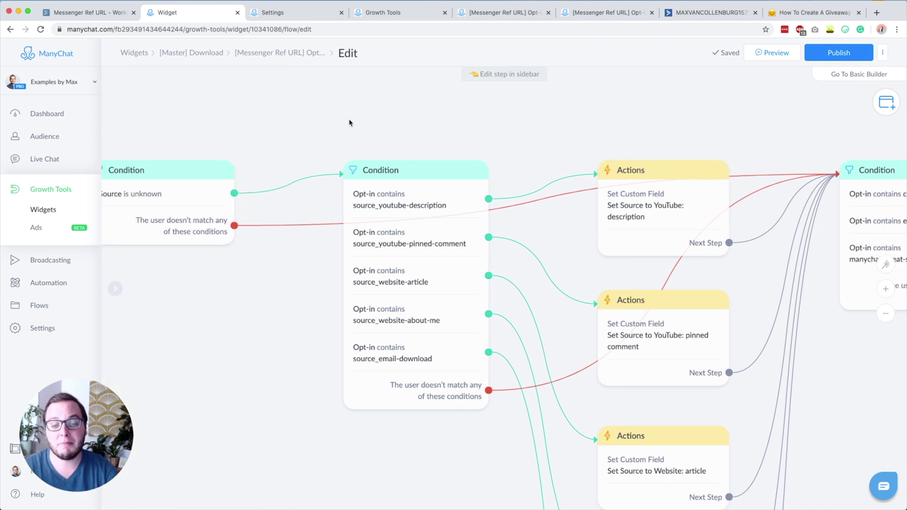
mouse_move(439, 248)
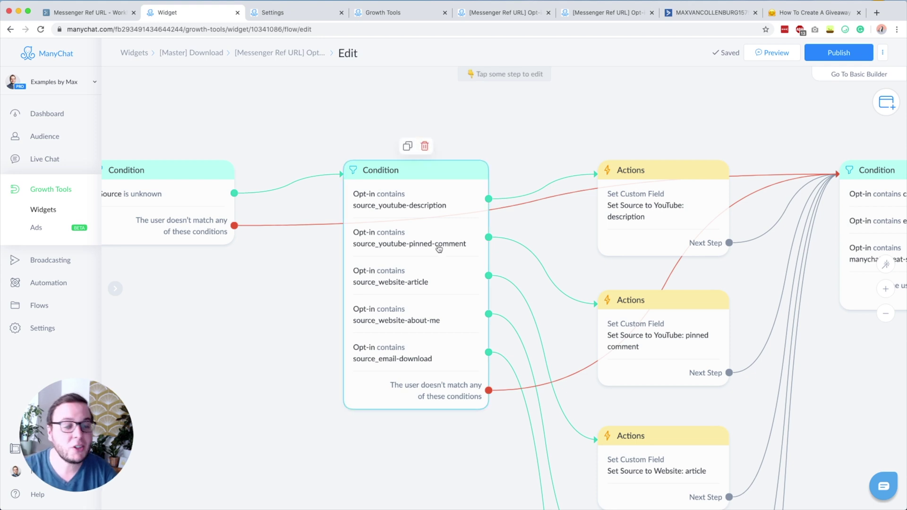
left_click(413, 260)
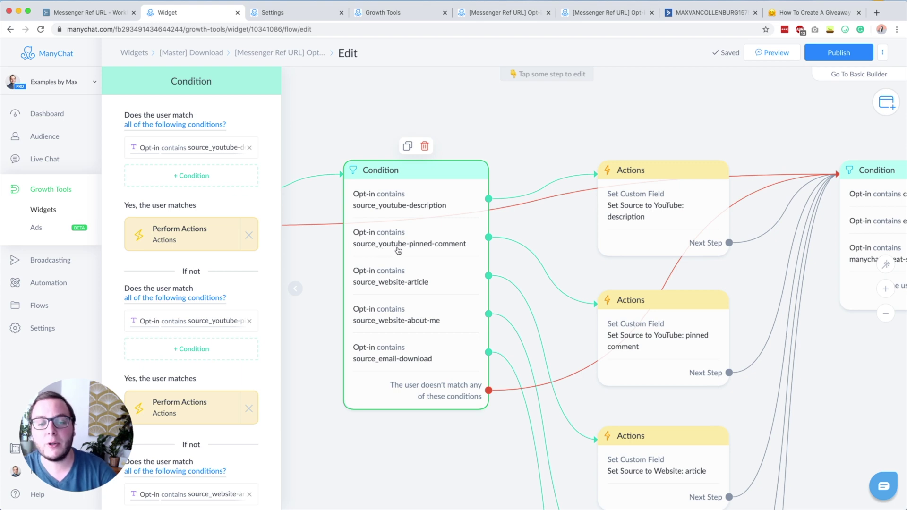
left_click(650, 338)
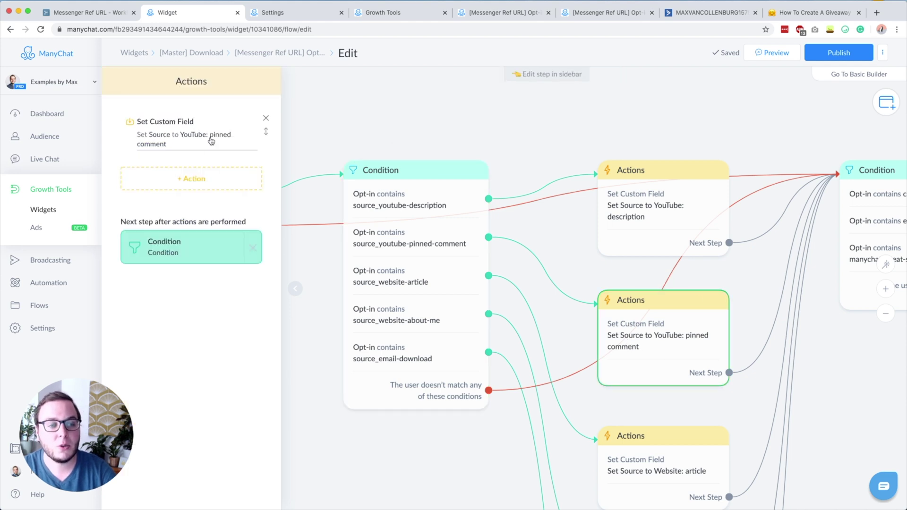
left_click(194, 140)
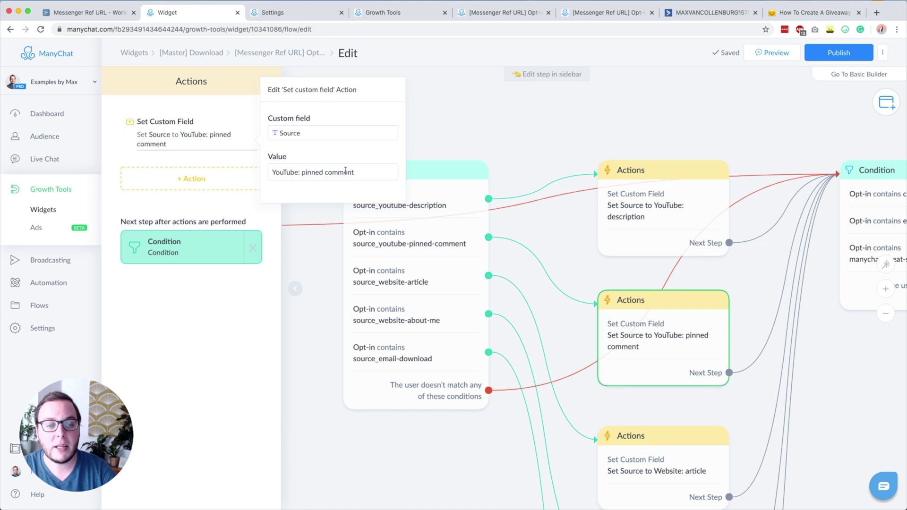
left_click(486, 145)
left_click(496, 138)
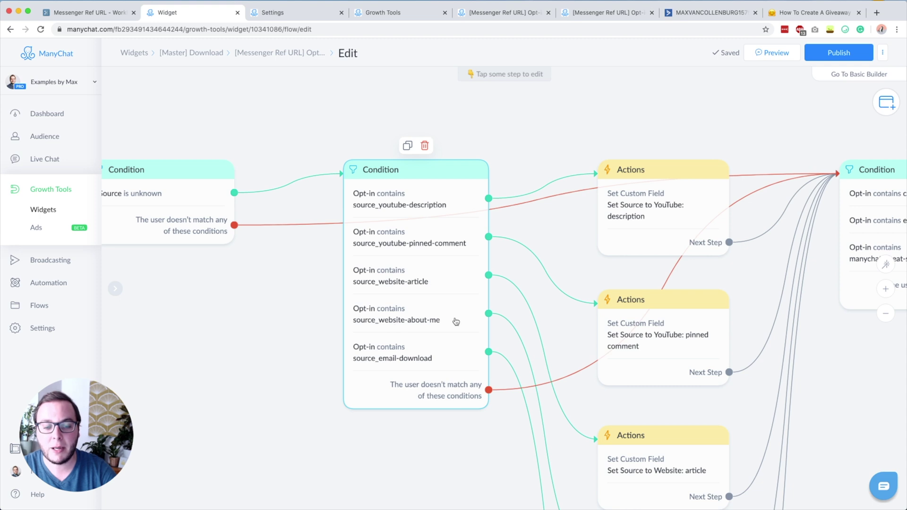
left_click(796, 15)
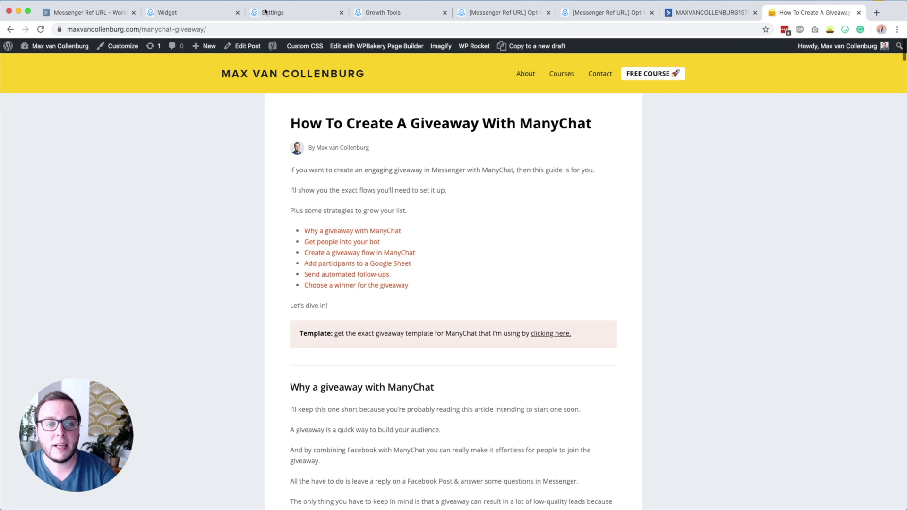
left_click(213, 15)
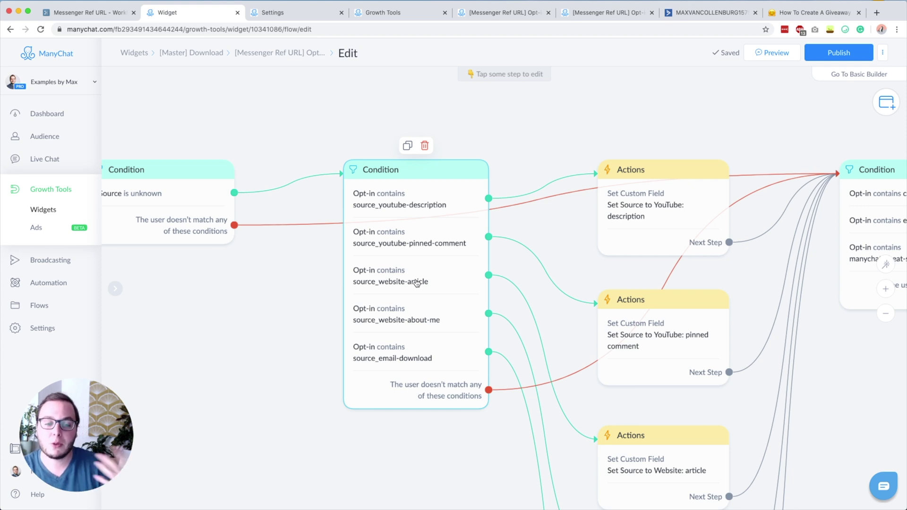
scroll(321, 334, "right", 5)
scroll(321, 334, "down", 3)
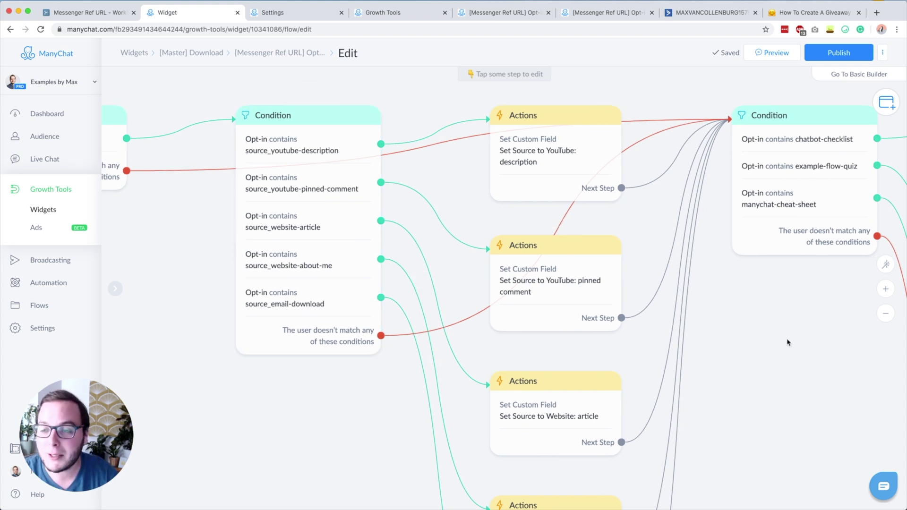
scroll(788, 342, "right", 15)
scroll(787, 342, "up", 1)
scroll(531, 369, "left", 6)
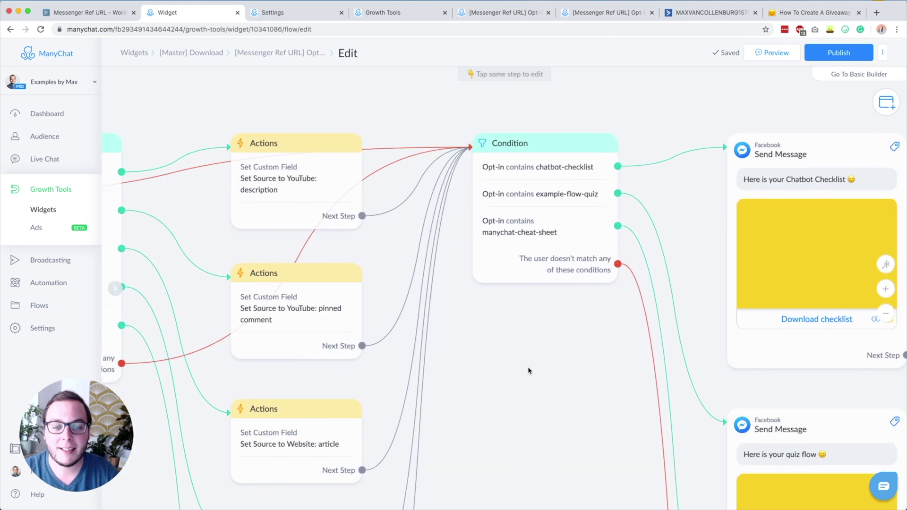
left_click(539, 189)
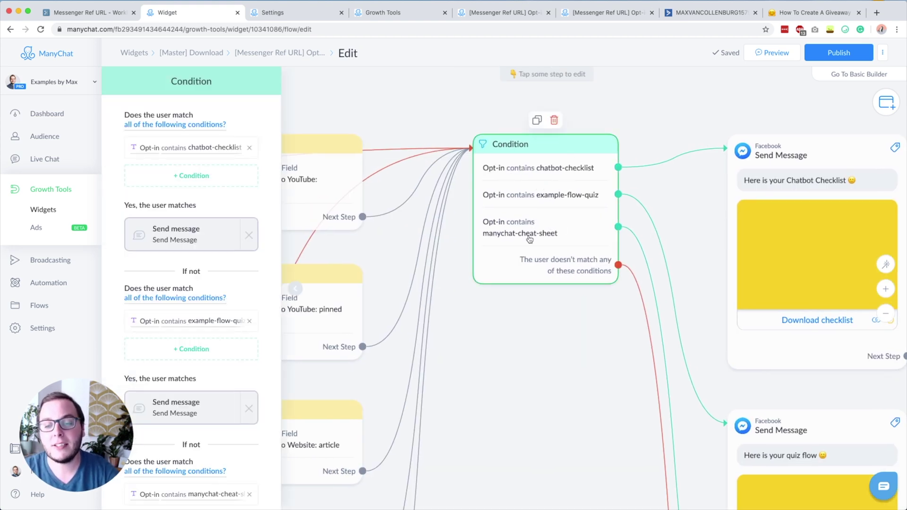
left_click(85, 13)
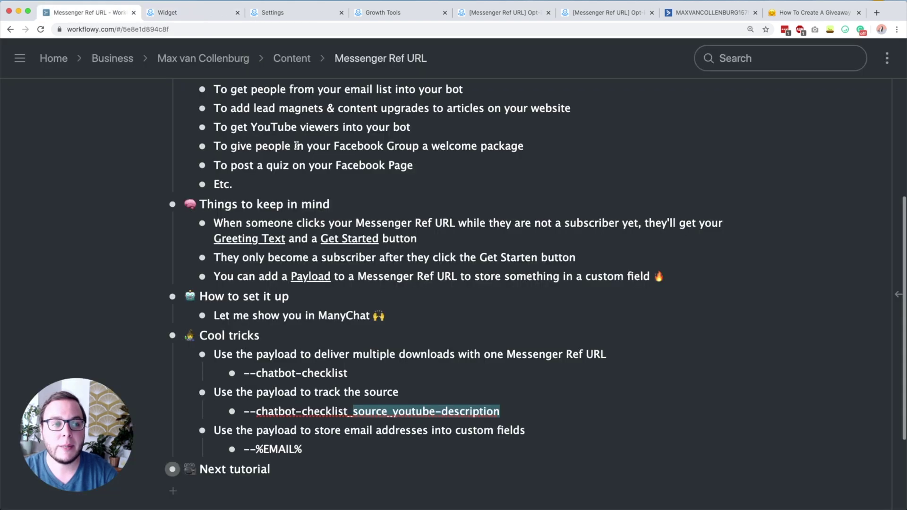
double_click(333, 411)
left_click_drag(333, 411, 286, 411)
left_click(285, 412)
left_click_drag(354, 412, 257, 411)
left_click(176, 14)
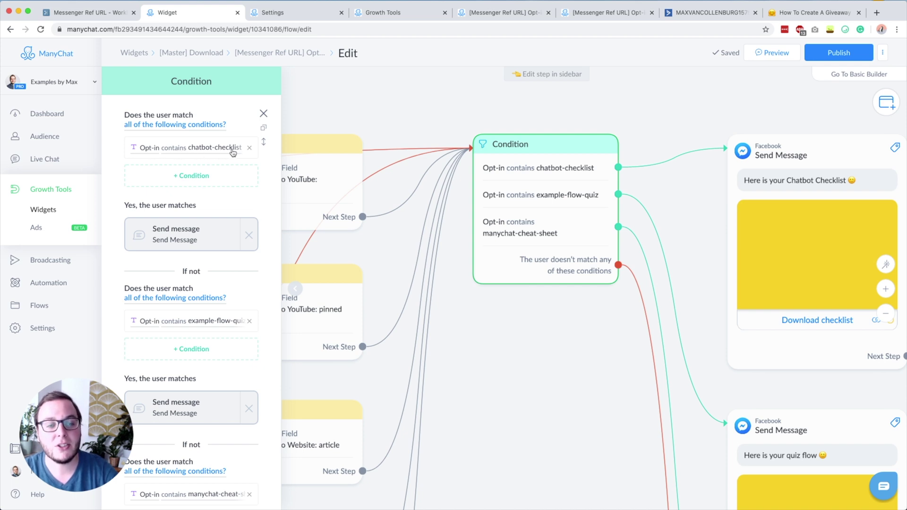
left_click(617, 99)
left_click_drag(669, 113, 323, 124)
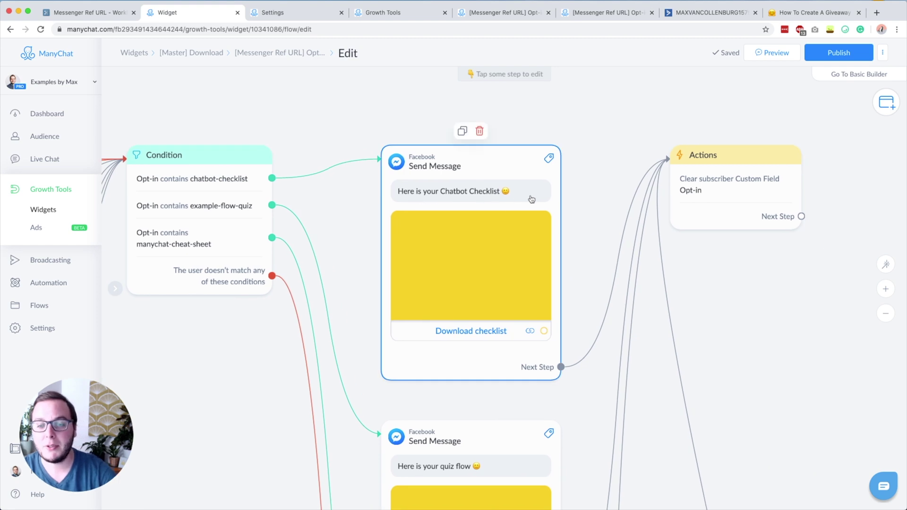
Step: Inspect the Chatbot Checklist message and its Download checklist button settings
left_click(510, 247)
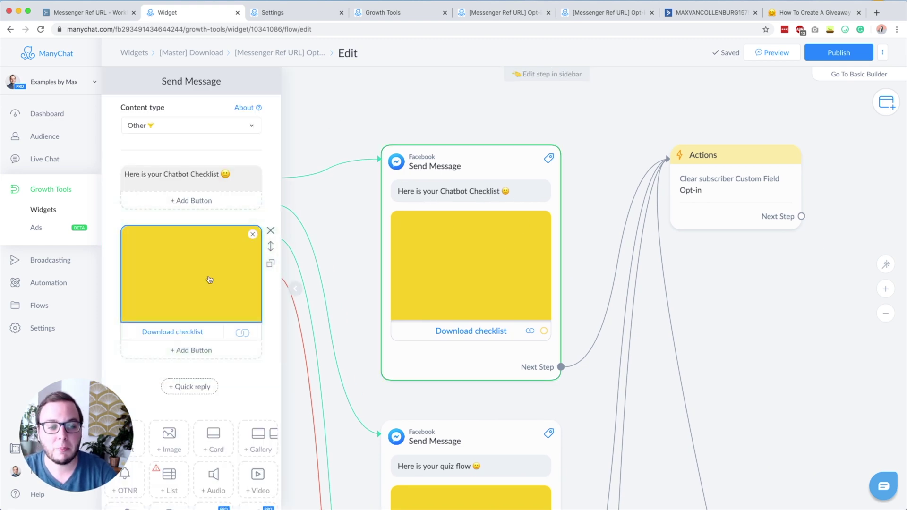
left_click(179, 332)
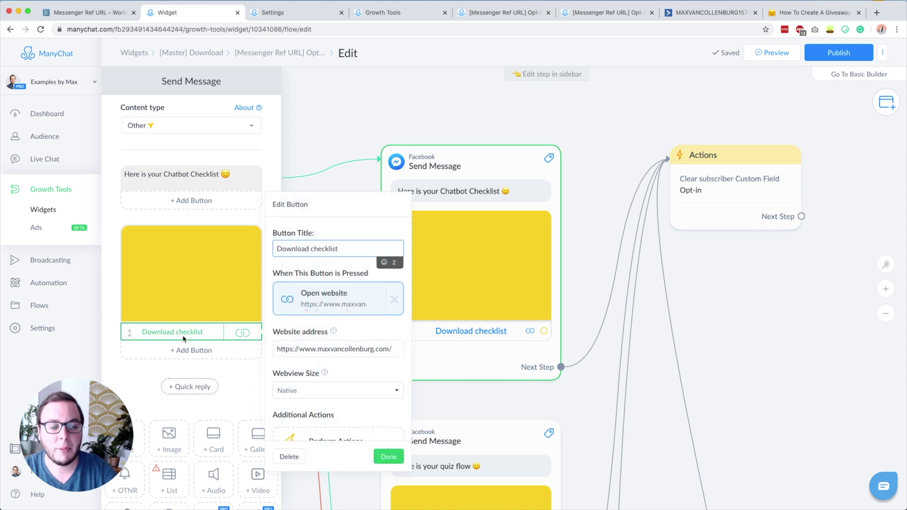
left_click(132, 386)
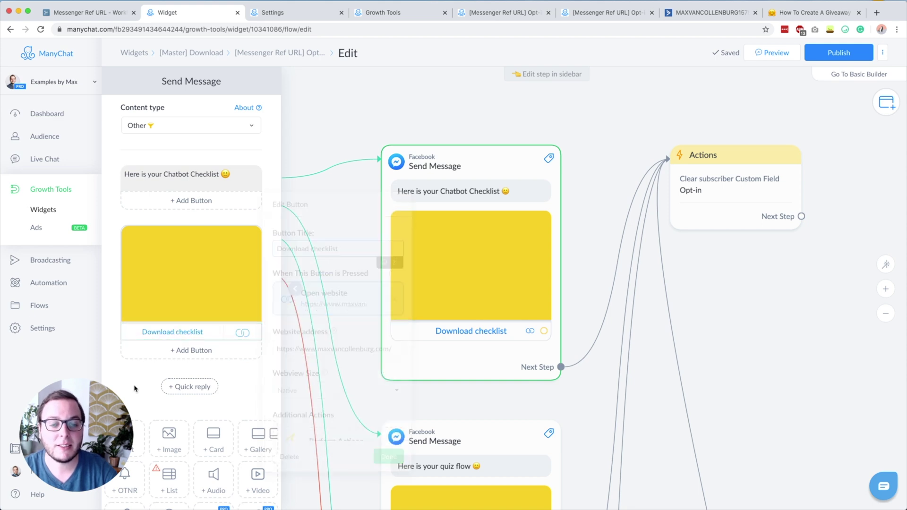
left_click(621, 125)
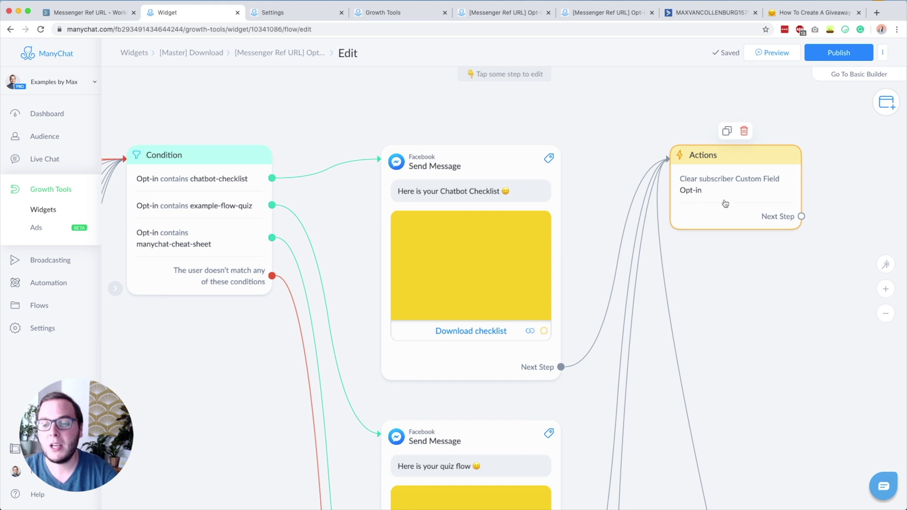
Step: Zoom out and pan the canvas back to the Starting Step and first conditions
scroll(725, 323, "down", 3)
left_click_drag(310, 149, 550, 92)
scroll(550, 92, "down", 2)
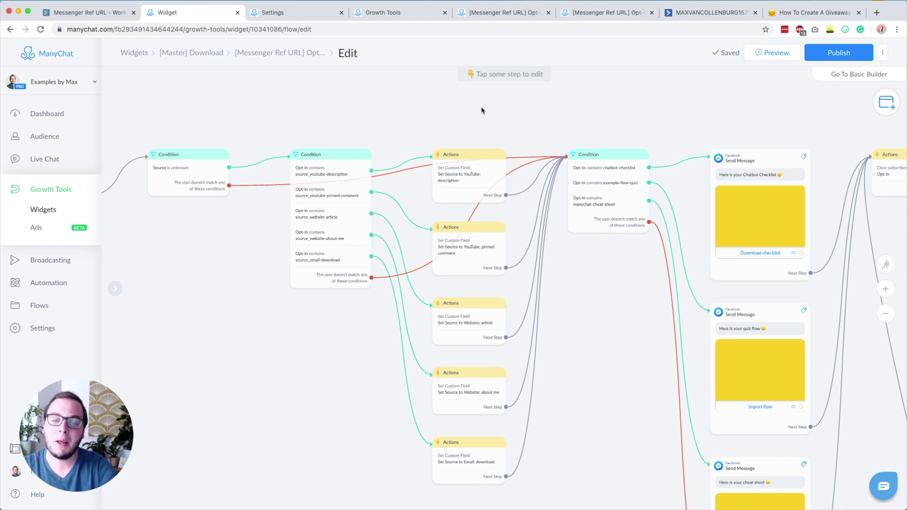
left_click_drag(291, 420, 543, 407)
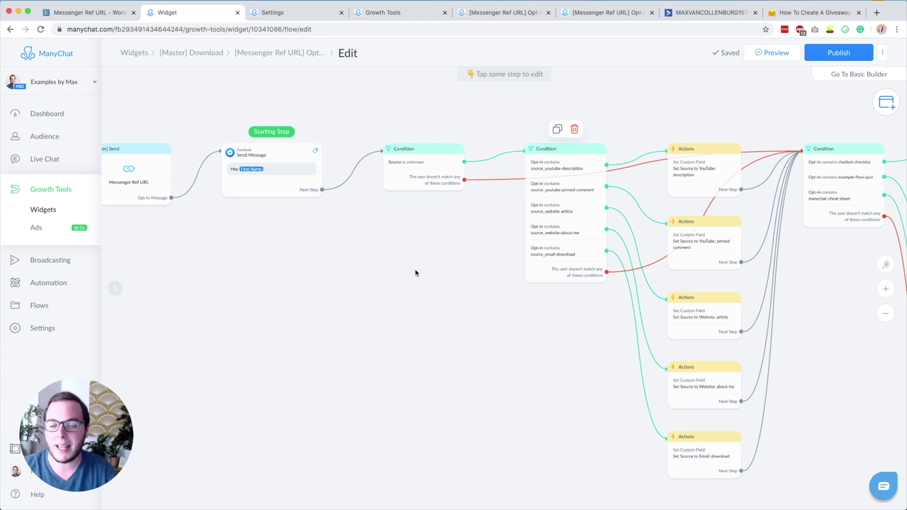
left_click(80, 17)
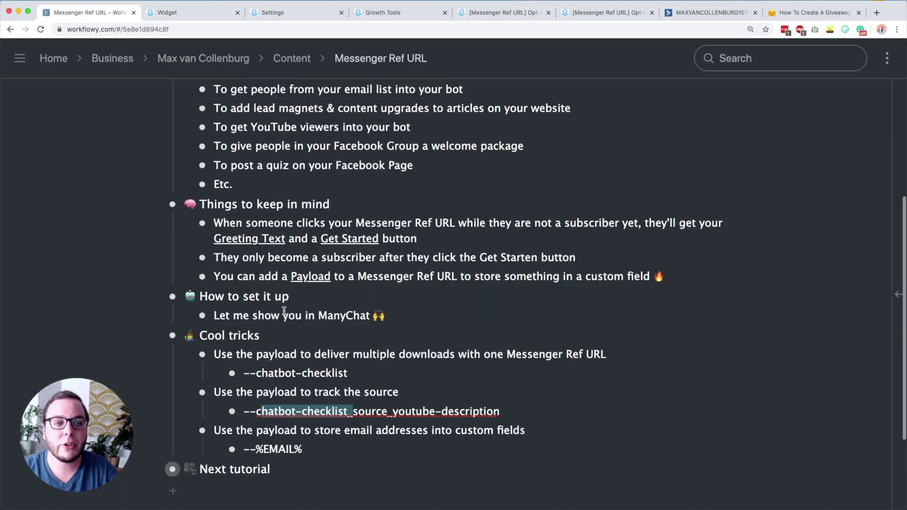
triple_click(265, 430)
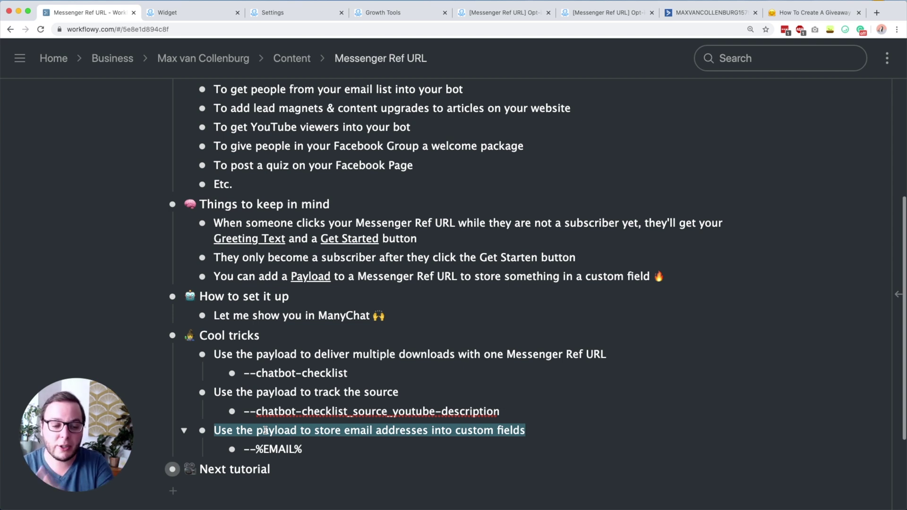
key("super+c")
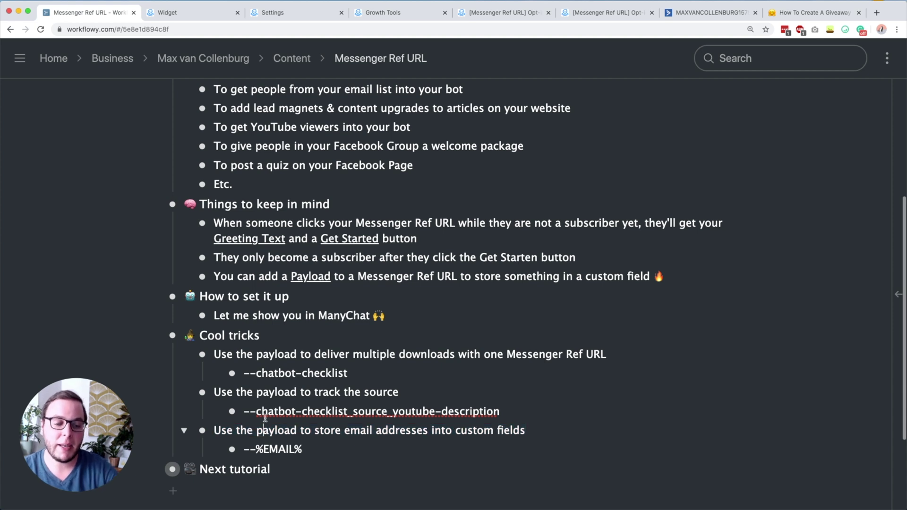
left_click(195, 17)
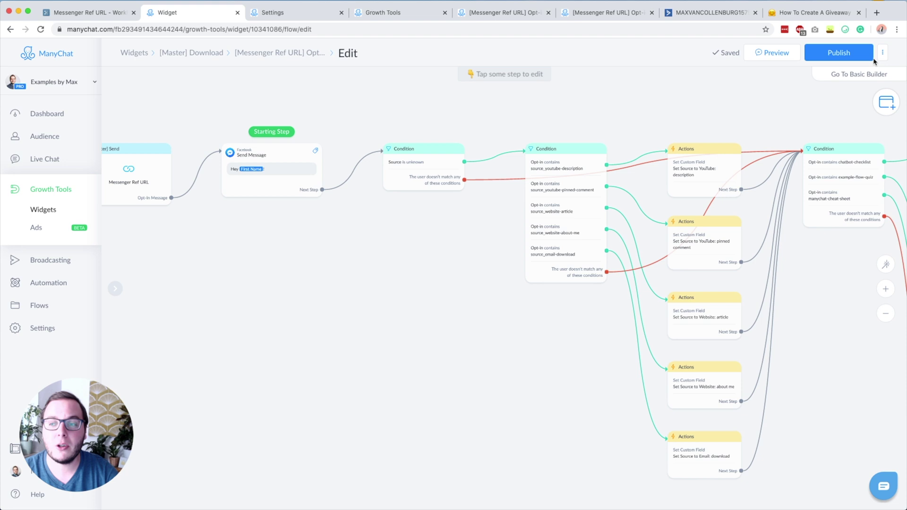
Step: Copy the Ref URL of the [Email opt-in] Chatbot checklist widget, whose ref is checklist
left_click(49, 210)
left_click(189, 176)
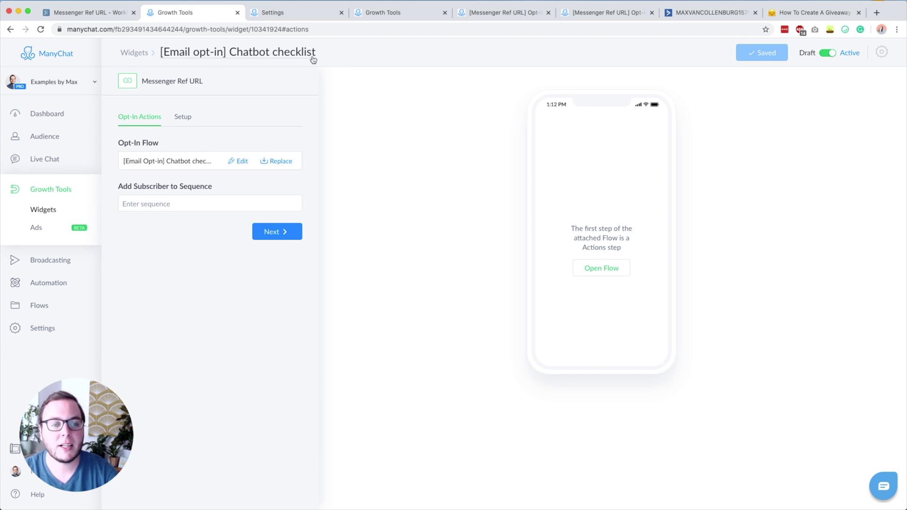
left_click(184, 118)
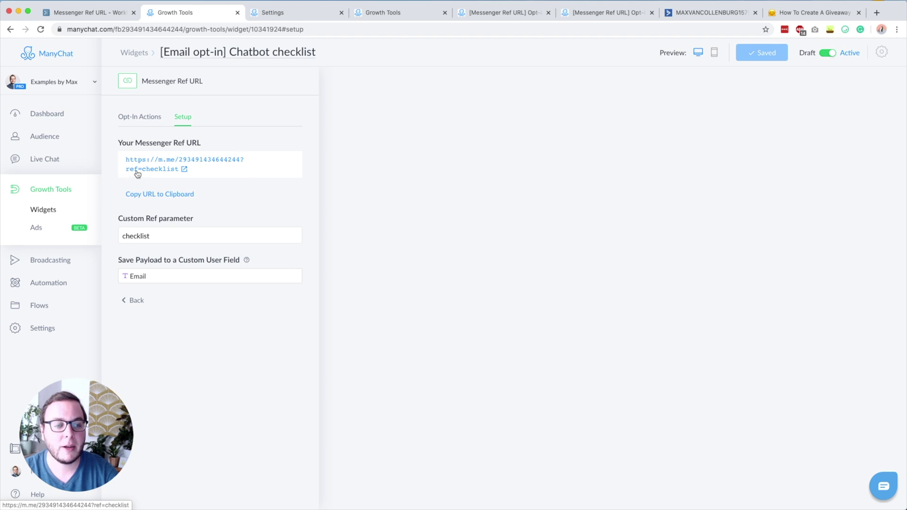
double_click(131, 235)
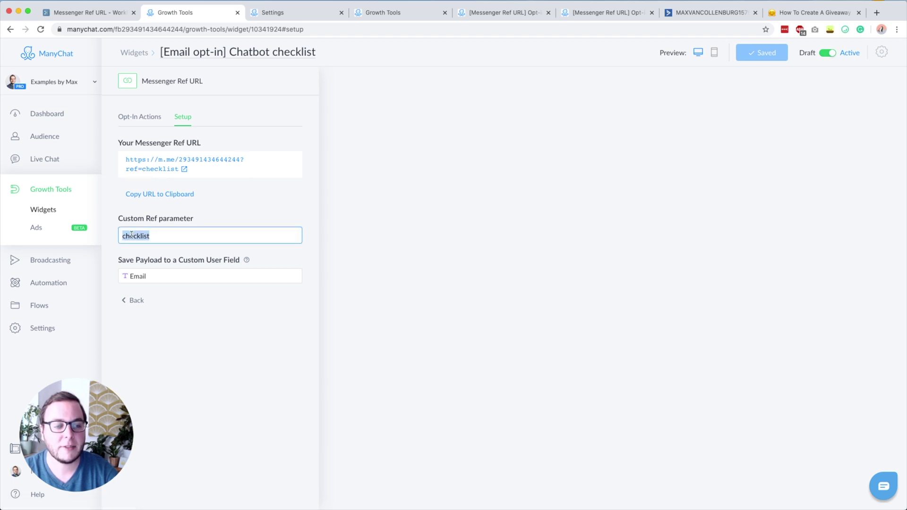
left_click(194, 345)
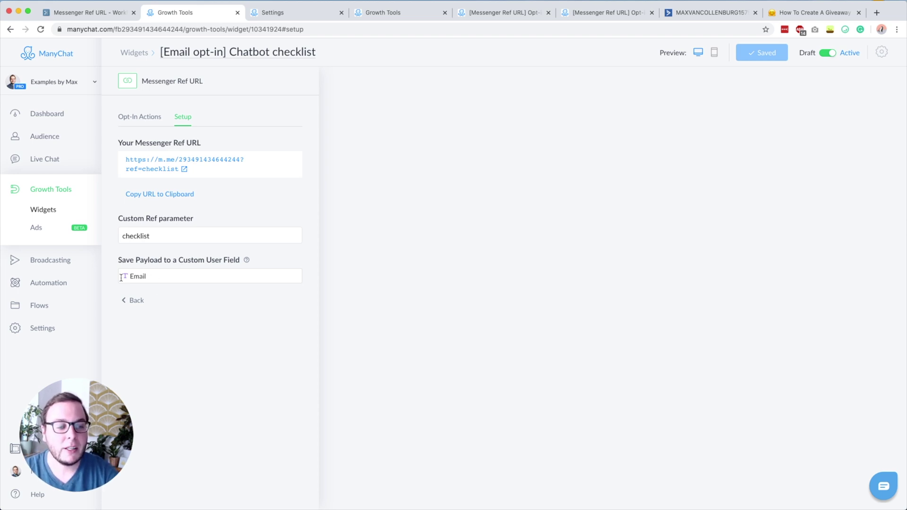
left_click(154, 196)
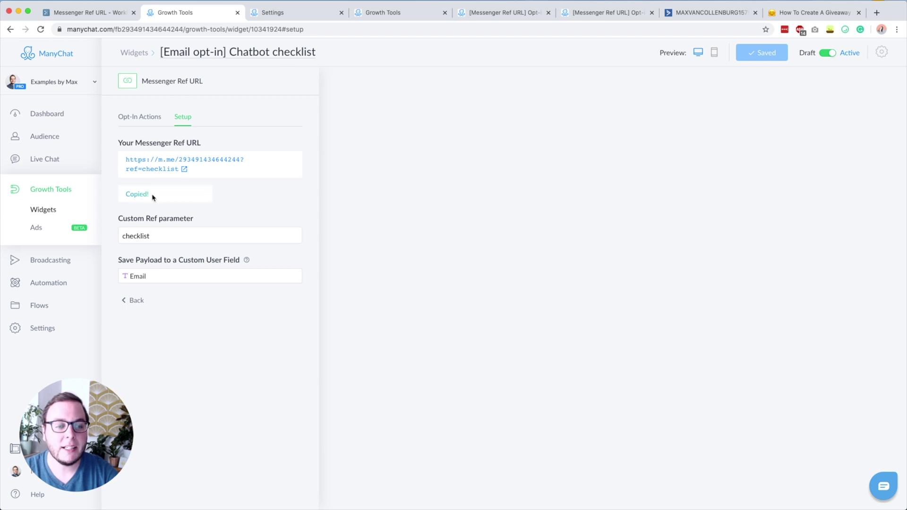
left_click(714, 13)
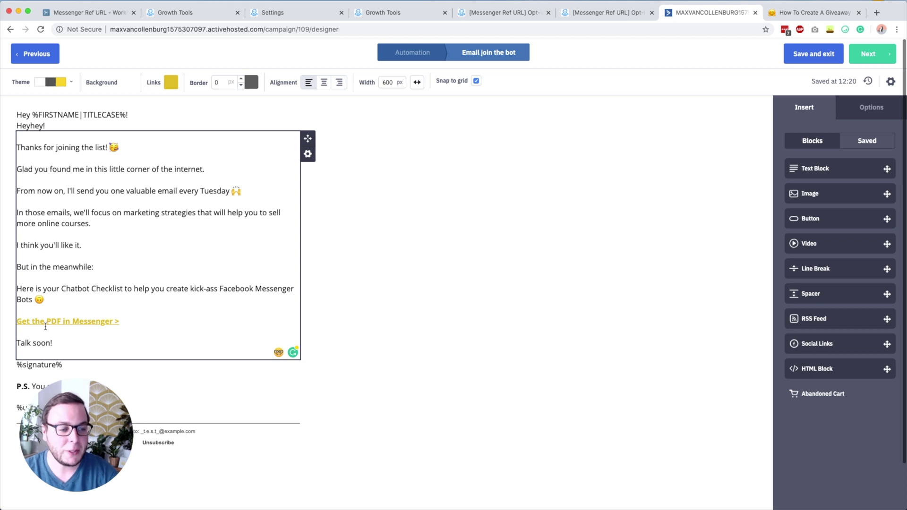
Step: Link 'Get the PDF in Messenger >' to the pasted Ref URL ending --%EMAIL%
left_click_drag(132, 320, 10, 322)
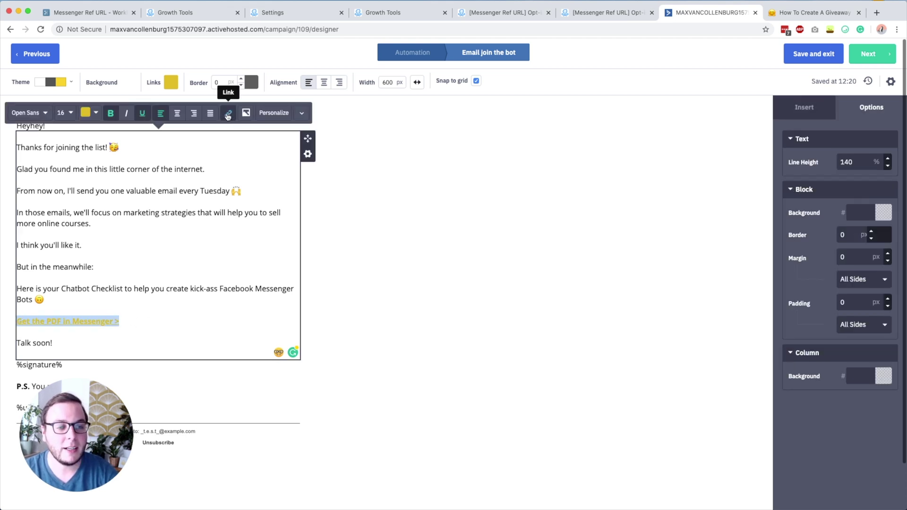
left_click(227, 115)
triple_click(522, 112)
key("super+v")
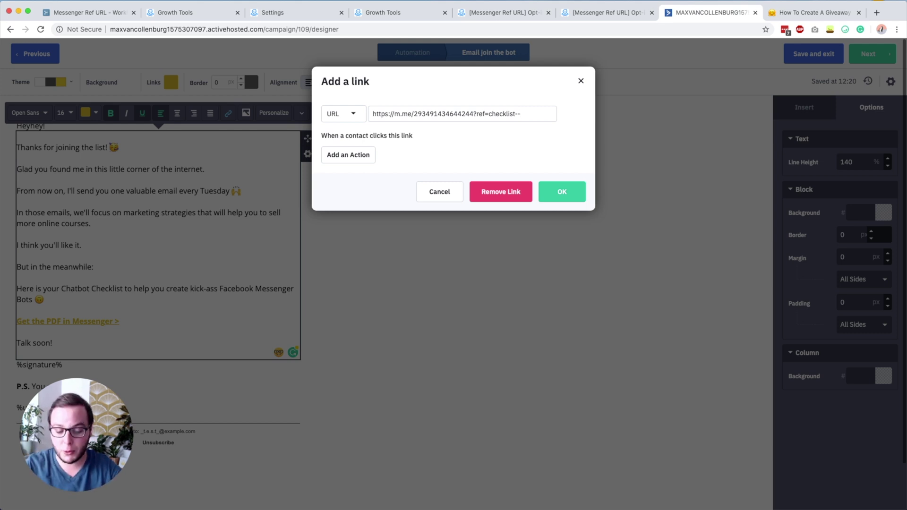
type("EMAIL%")
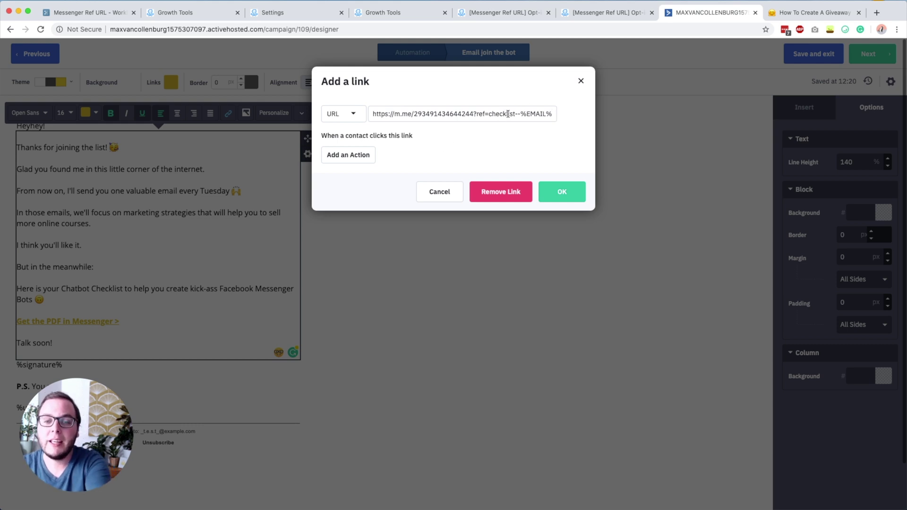
left_click(573, 196)
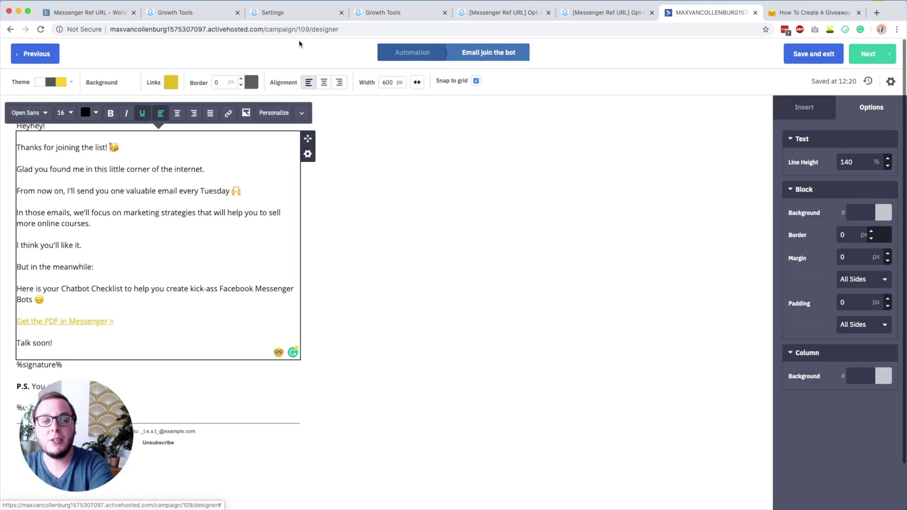
Step: Back in ManyChat, switch between the widget's Opt-In Actions and Ref URL setup
left_click(196, 14)
left_click(128, 116)
left_click(178, 116)
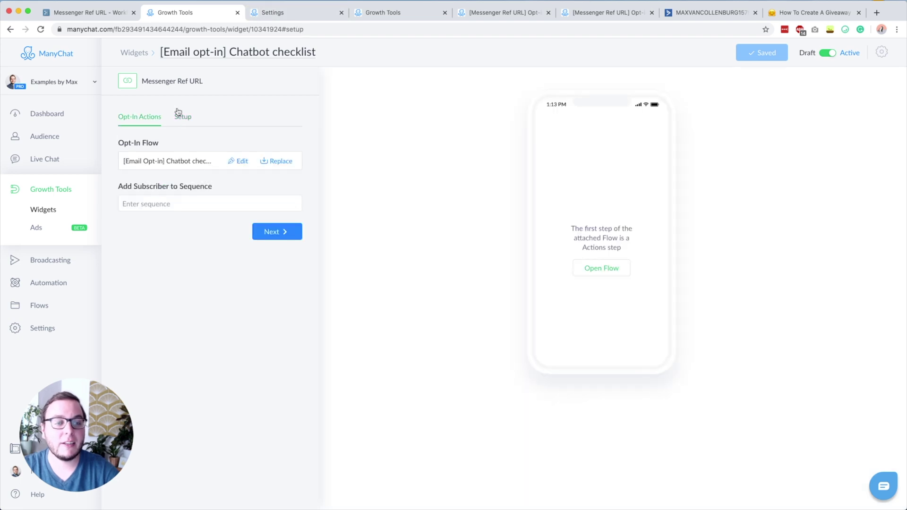
Step: Open the email opt-in flow's Set Opt-in action, then return to the Ref URL setup
left_click(132, 119)
left_click(241, 162)
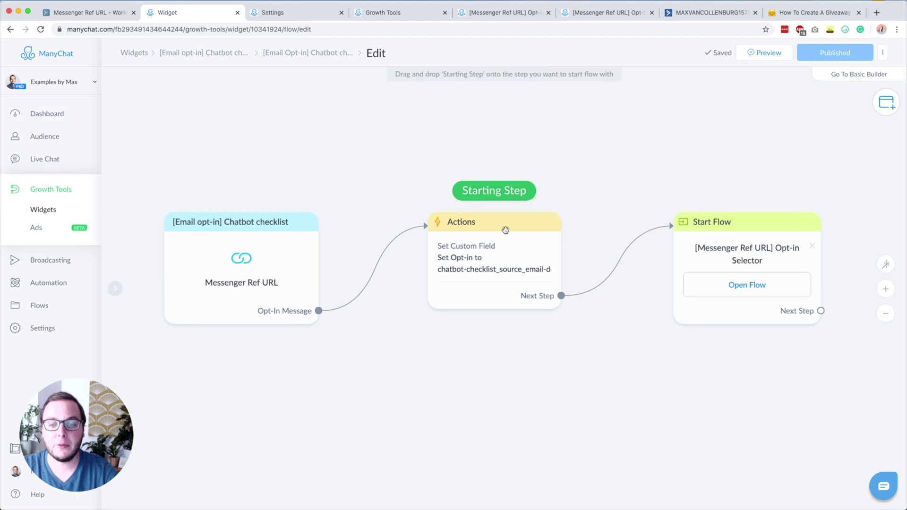
left_click(482, 268)
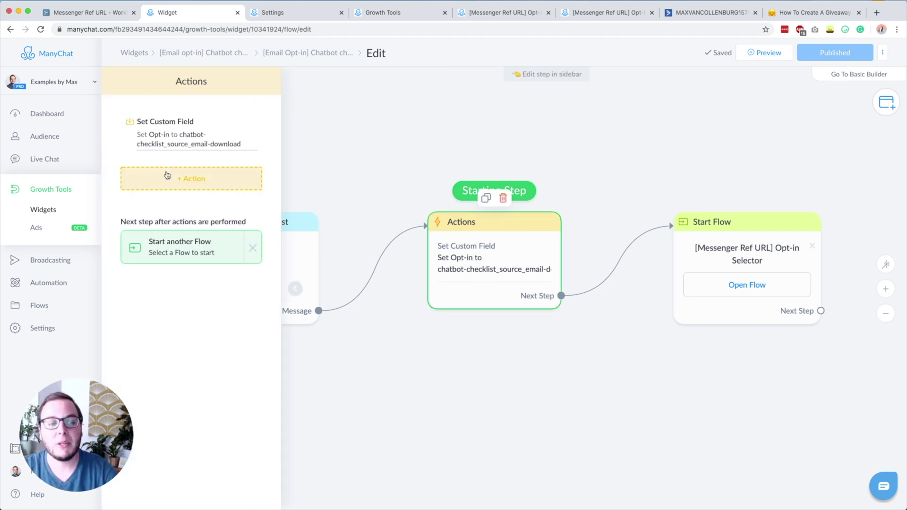
left_click(11, 30)
left_click(183, 117)
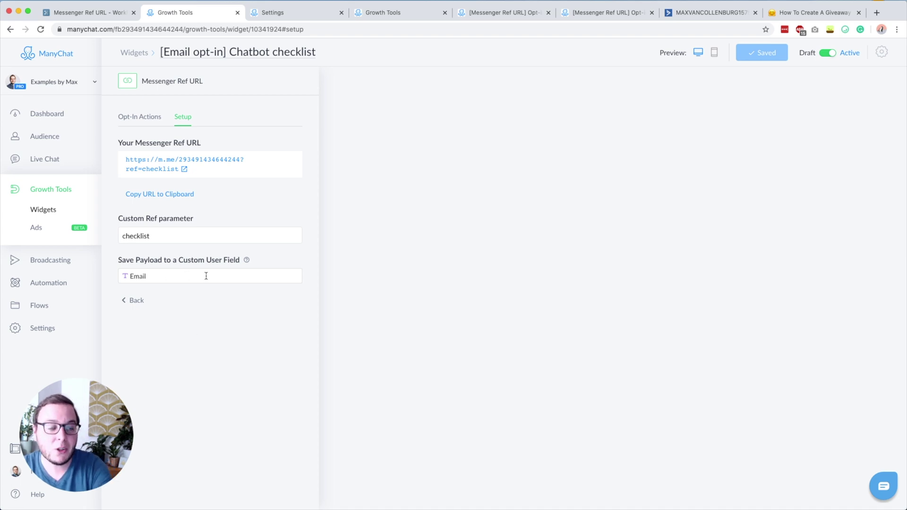
Step: Review the opt-in flow's Actions step and open the linked Opt-in Selector flow
left_click(140, 117)
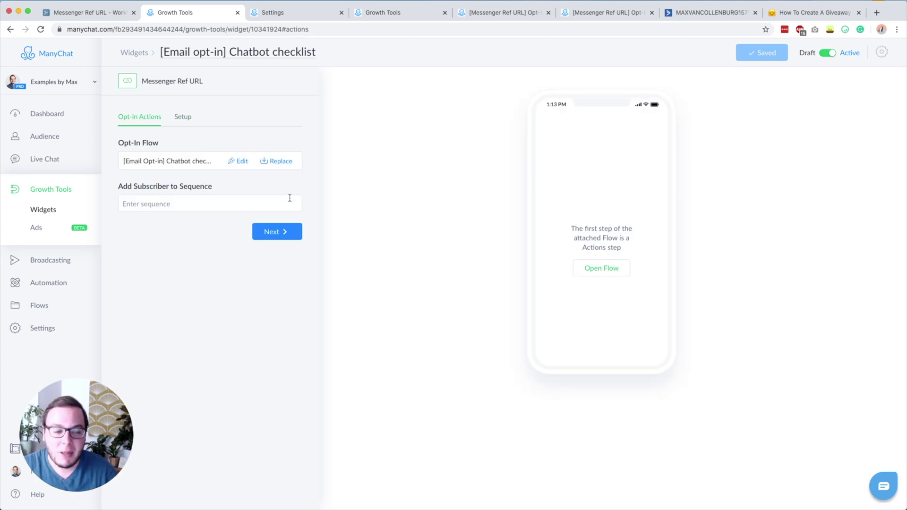
left_click(239, 161)
left_click_drag(481, 281, 411, 254)
left_click(410, 254)
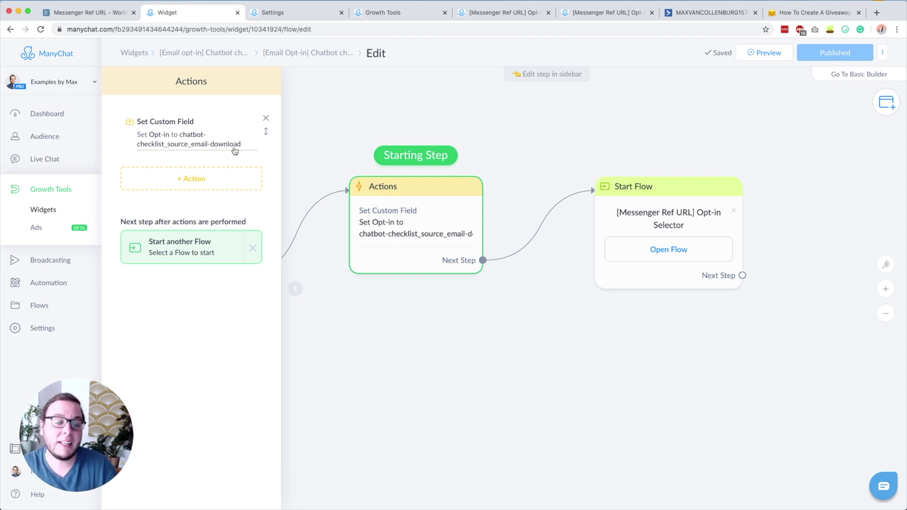
left_click(462, 299)
left_click(664, 255)
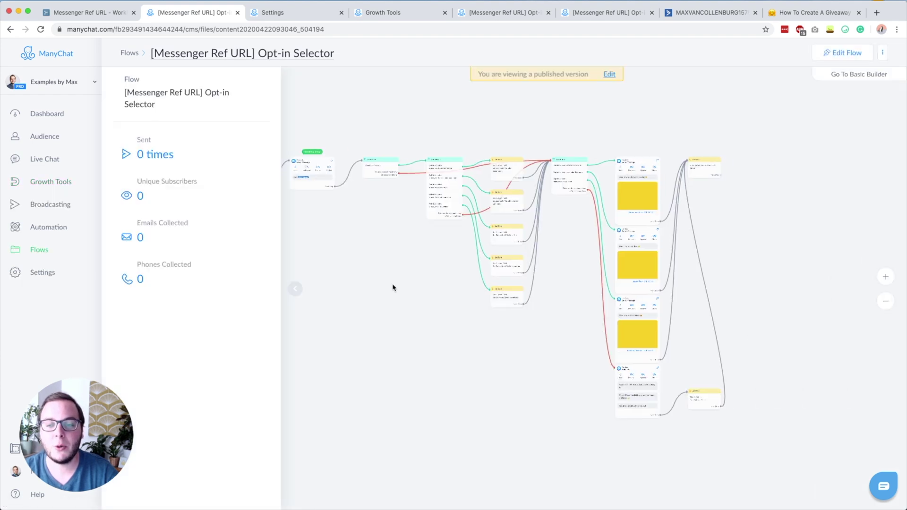
left_click(294, 284)
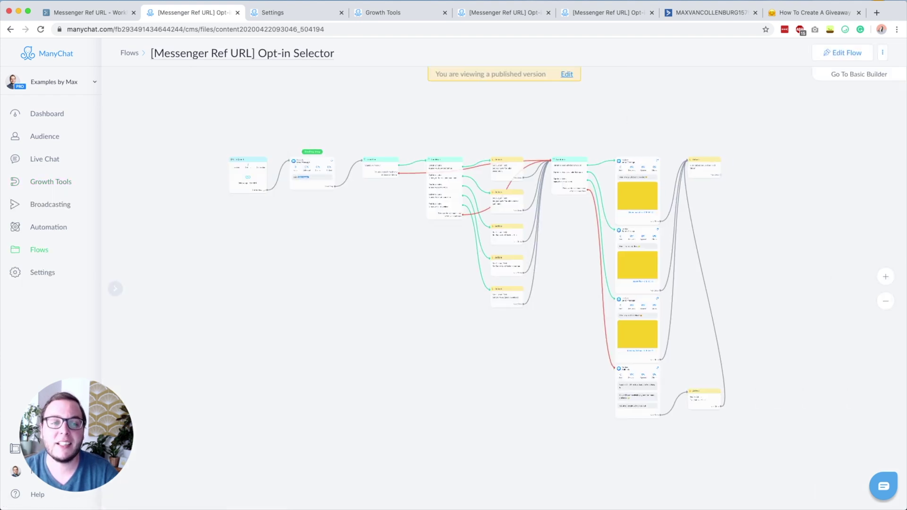
Step: Expand the Next tutorial item in the Workflowy Messenger Ref URL notes
left_click(90, 13)
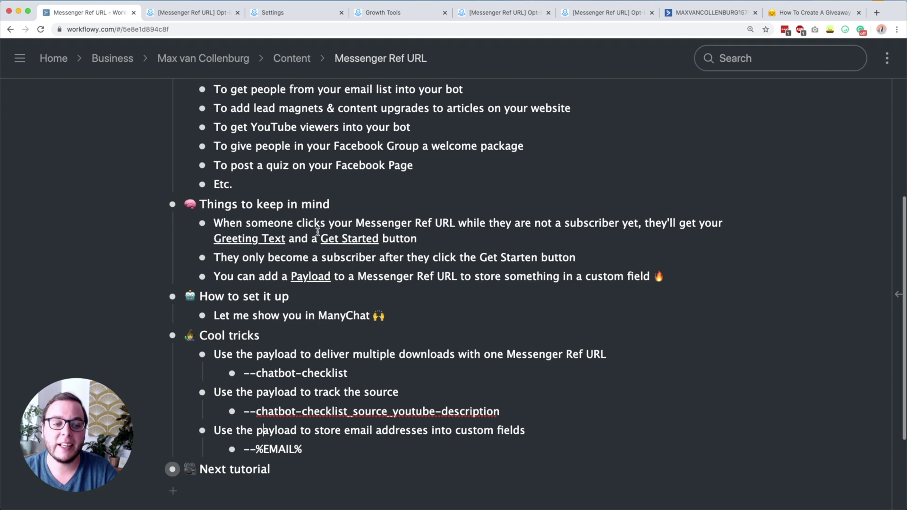
left_click(155, 469)
scroll(156, 469, "down", 2)
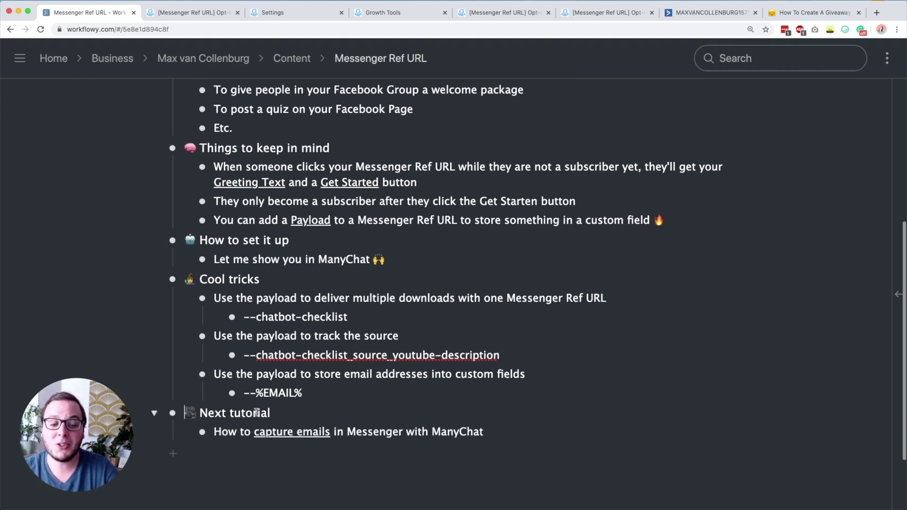